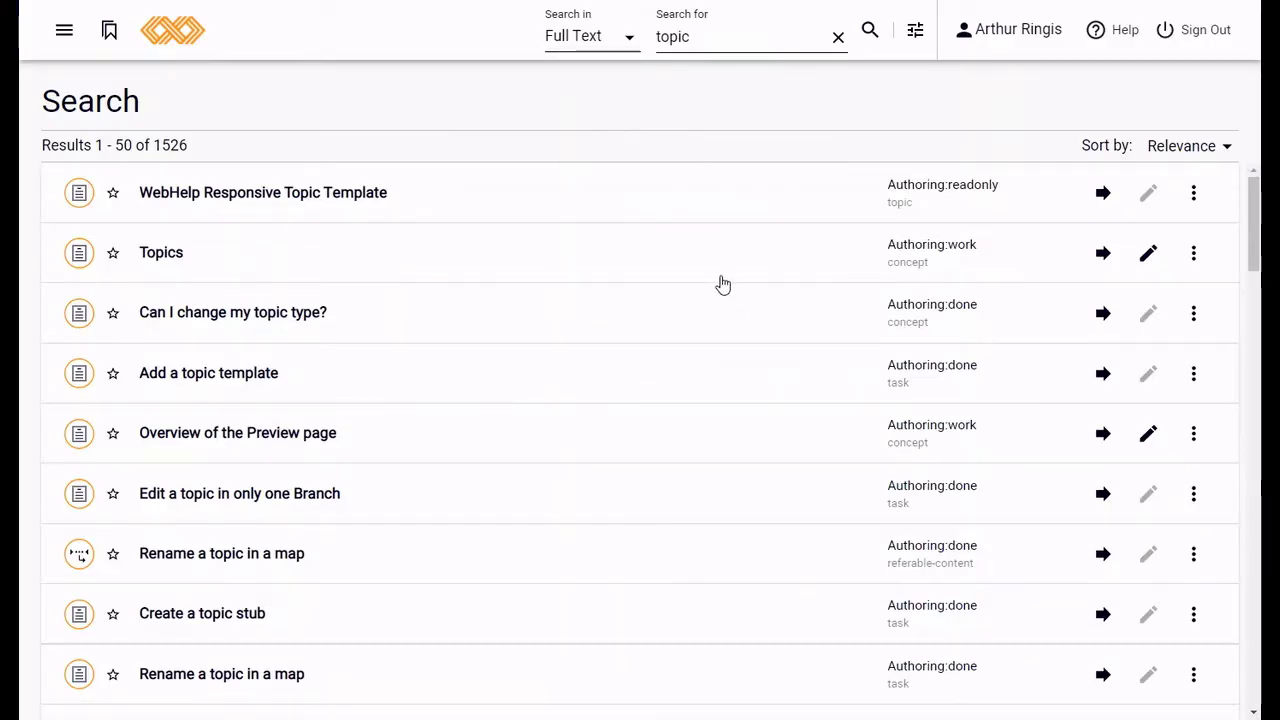
Step: Star the Topics topic to begin adding it to Favorites
{"action": "left_click", "coordinate": [114, 256]}
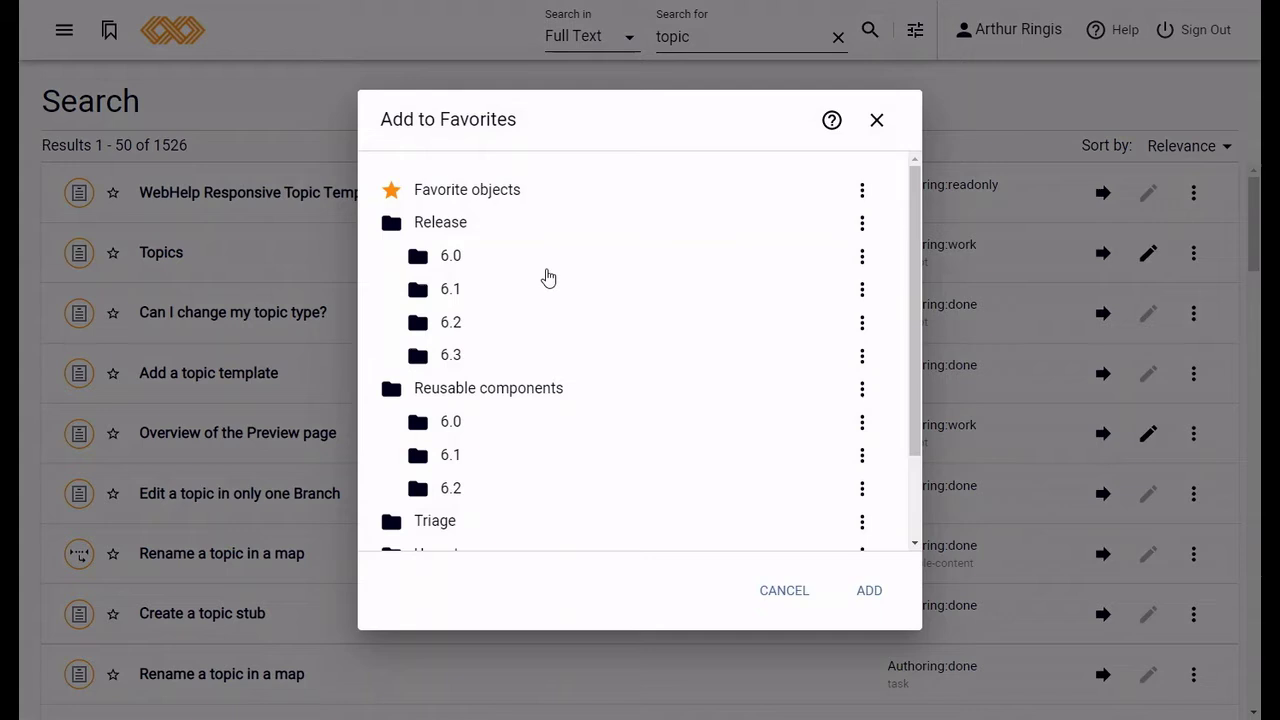
{"action": "mouse_move", "coordinate": [917, 357]}
{"action": "left_mouse_down"}
{"action": "mouse_move", "coordinate": [915, 467]}
{"action": "mouse_move", "coordinate": [922, 343]}
{"action": "left_mouse_up"}
{"action": "scroll", "coordinate": [494, 534], "scroll_direction": "down", "scroll_amount": 1}
{"action": "scroll", "coordinate": [738, 388], "scroll_direction": "up", "scroll_amount": 1}
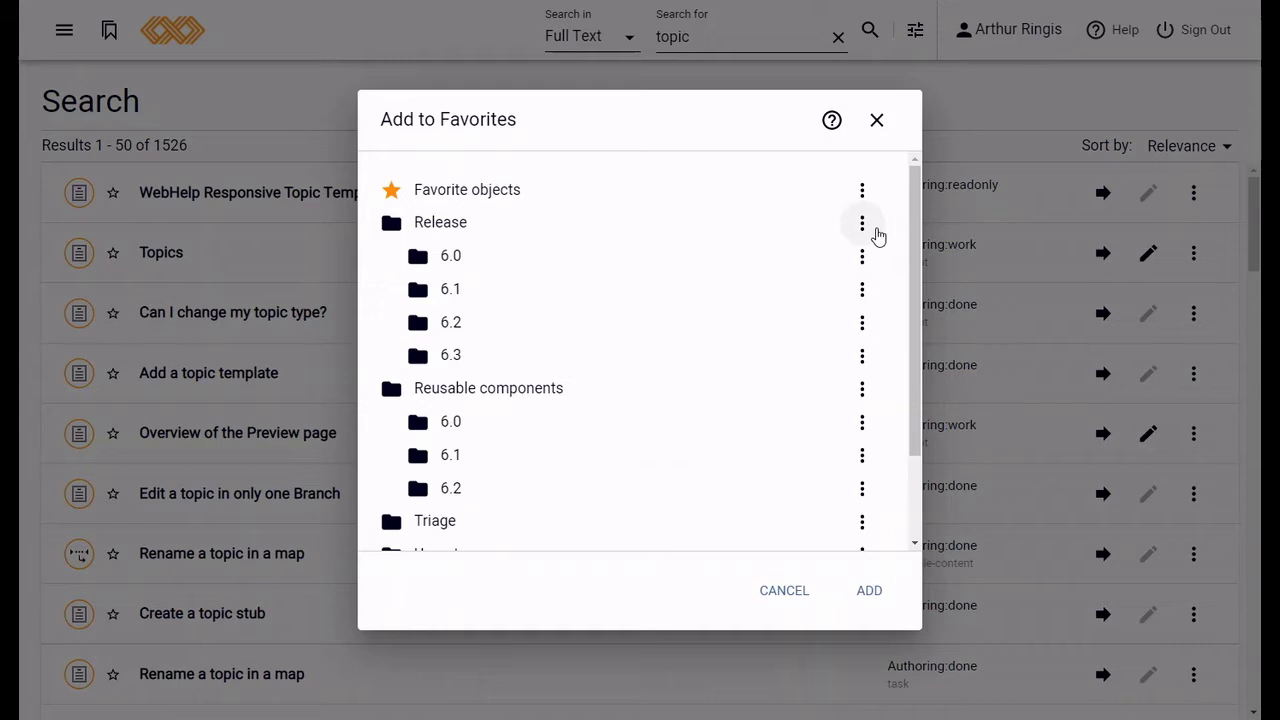
Step: Create a new Guide folder under Release and save Topics into it
{"action": "left_click", "coordinate": [863, 224]}
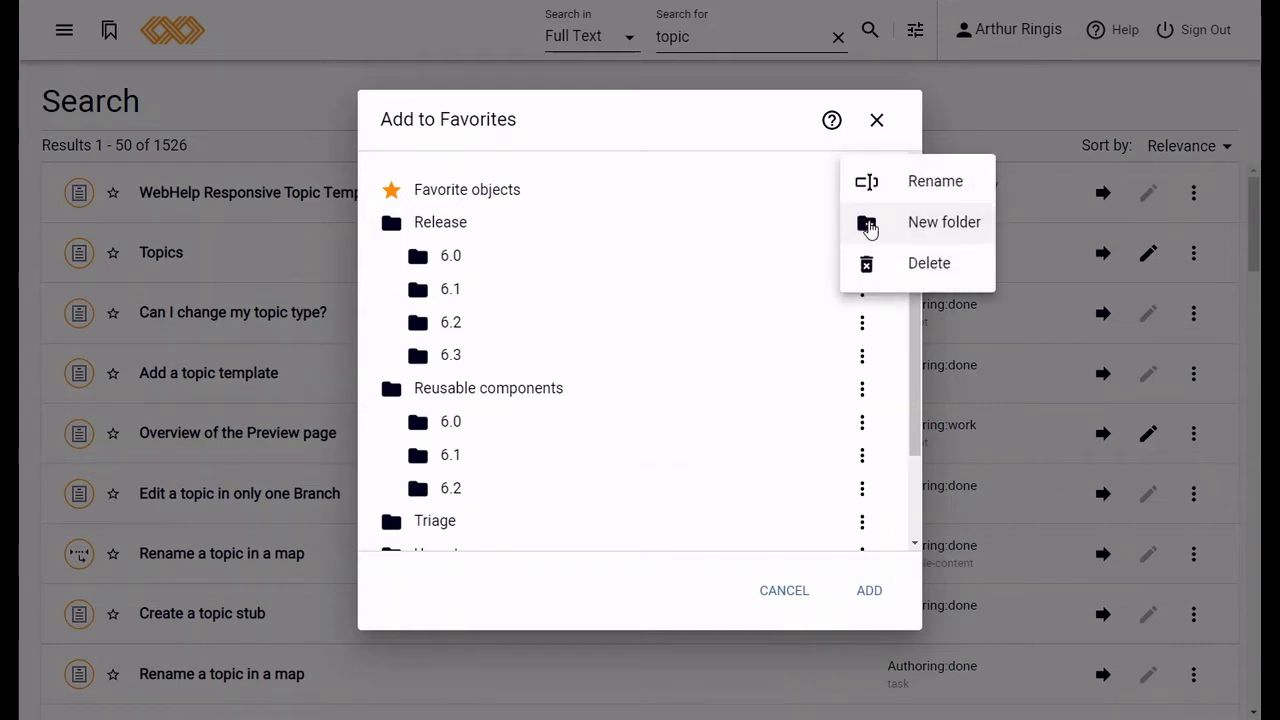
{"action": "left_click", "coordinate": [946, 224]}
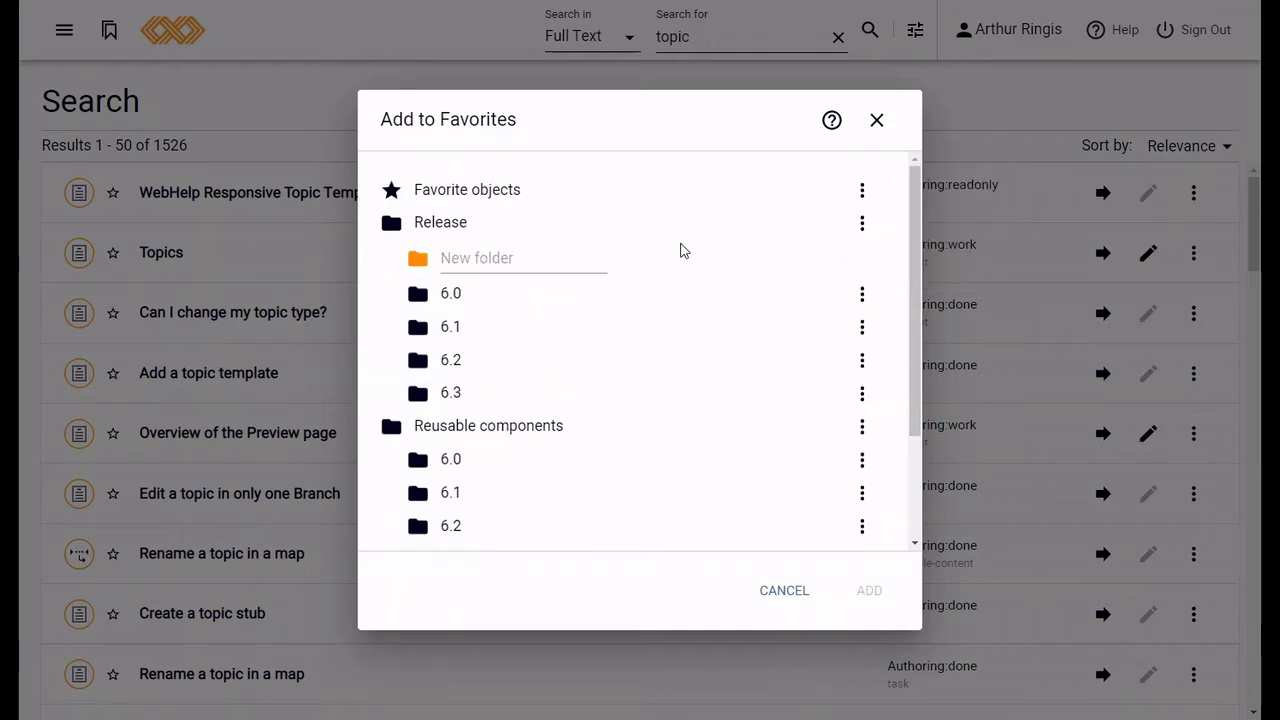
{"action": "left_click", "coordinate": [554, 261]}
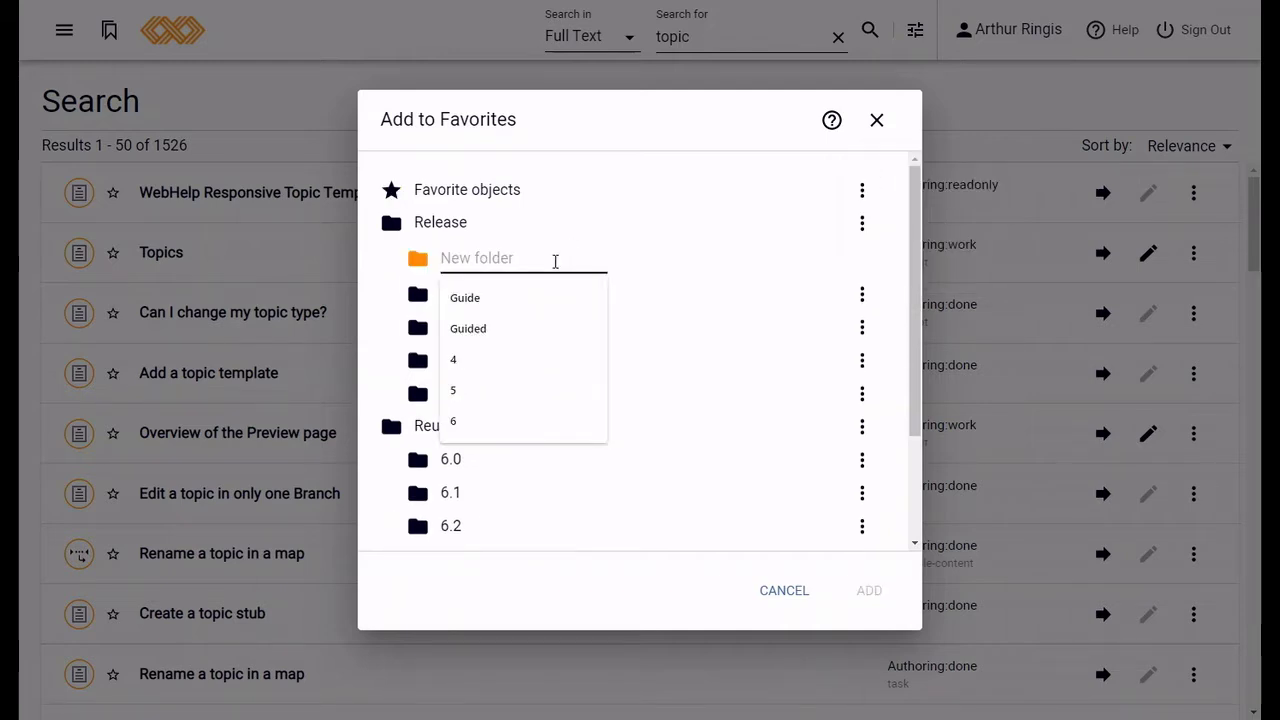
{"action": "left_click", "coordinate": [508, 298]}
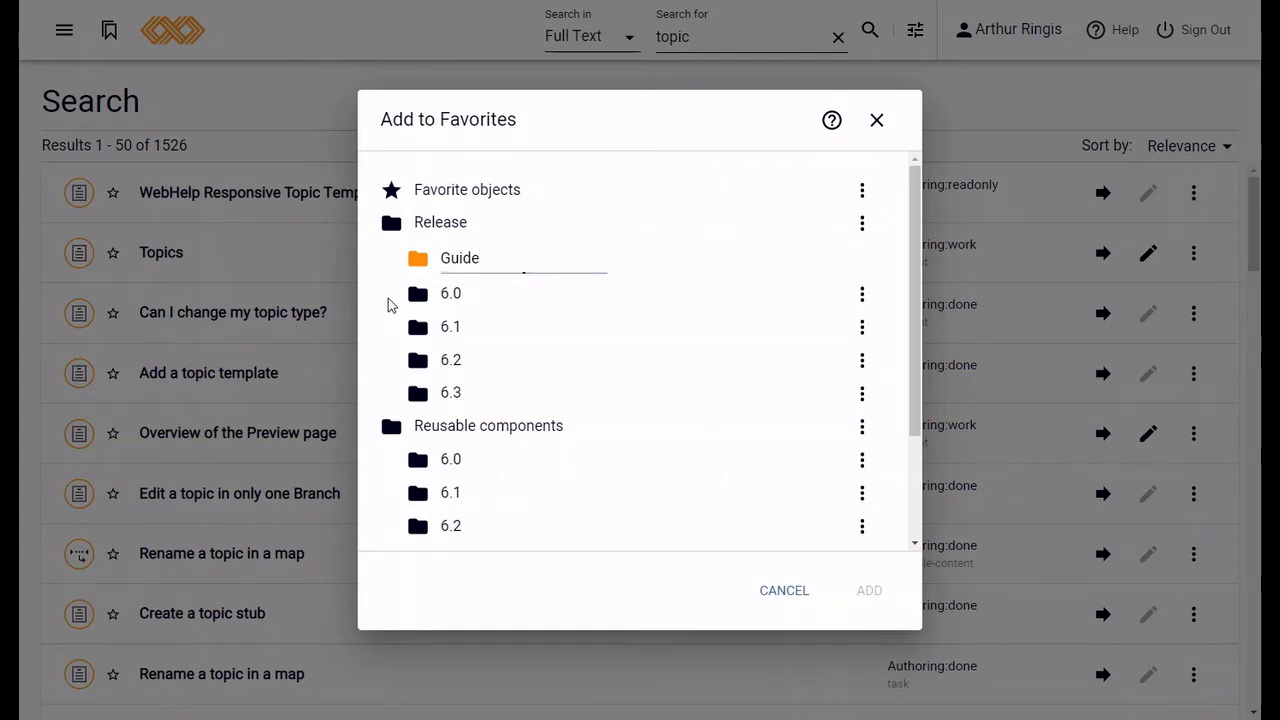
{"action": "left_click", "coordinate": [666, 367]}
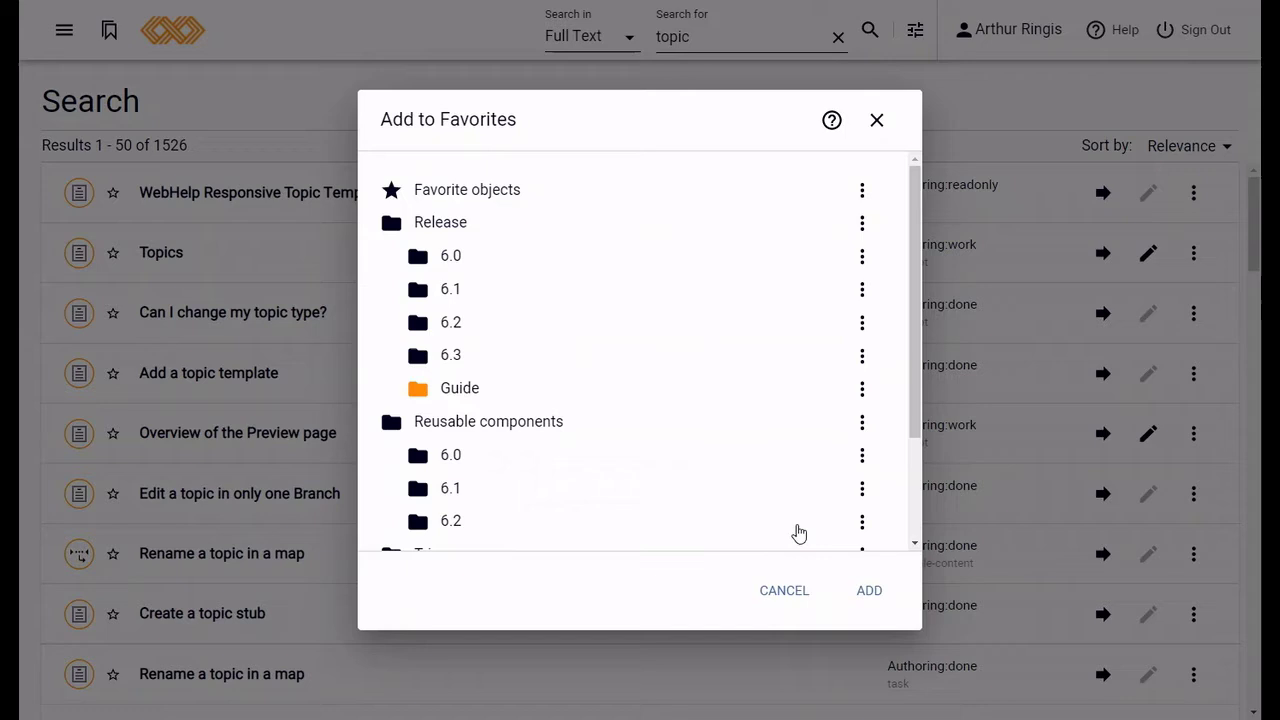
{"action": "left_click", "coordinate": [869, 591]}
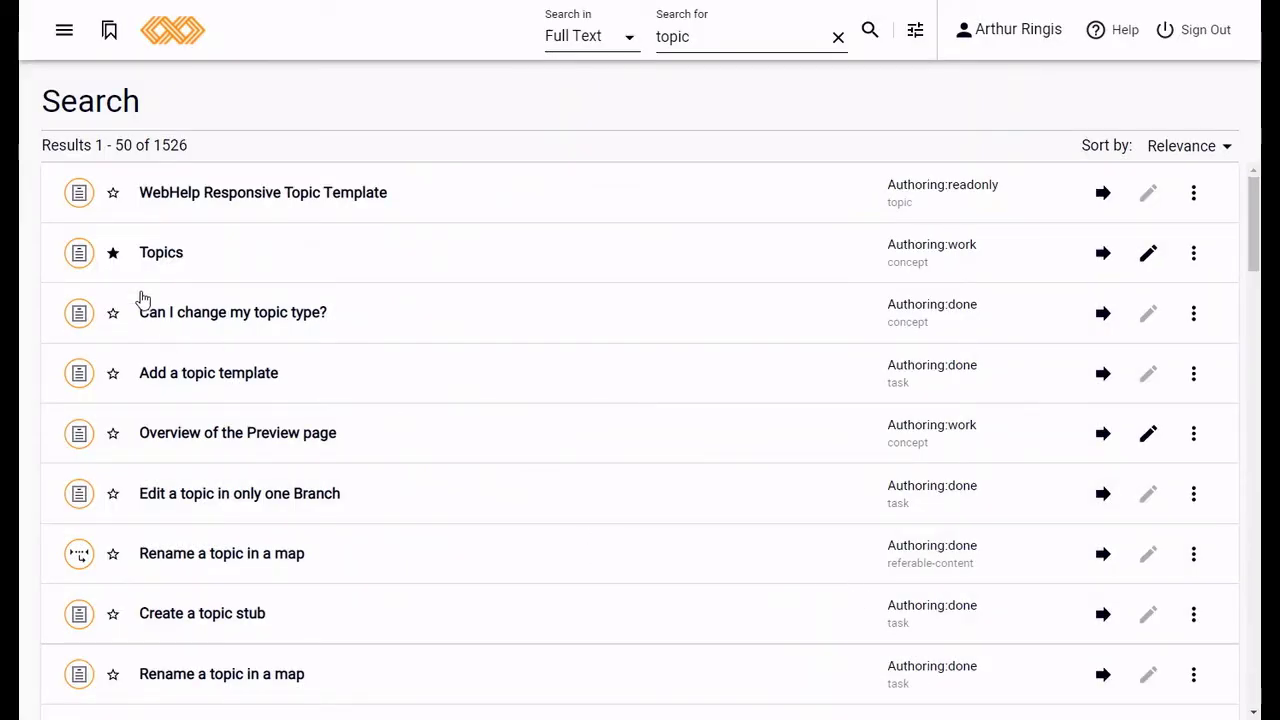
Step: Return to My Assignments and view the Web Server hardware requirements topic's dependencies
{"action": "left_click", "coordinate": [172, 38]}
{"action": "scroll", "coordinate": [130, 468], "scroll_direction": "down", "scroll_amount": 4}
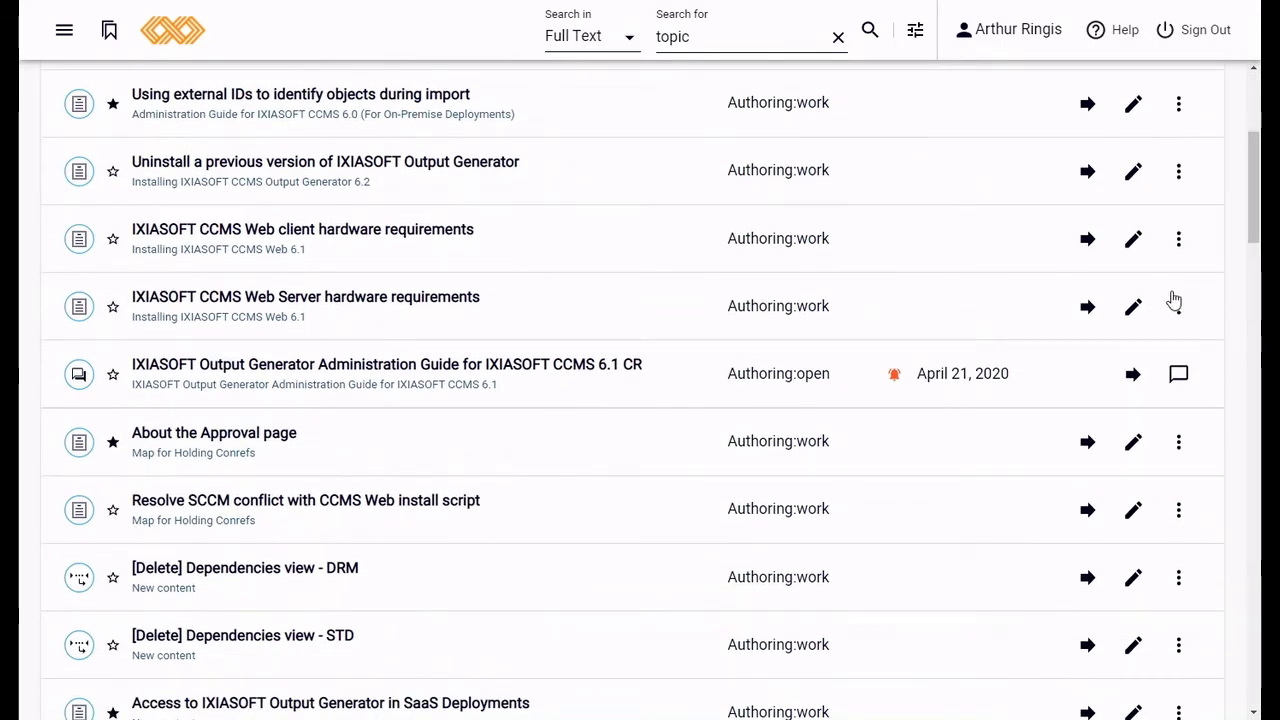
{"action": "left_click", "coordinate": [1180, 310]}
{"action": "left_click", "coordinate": [1180, 312]}
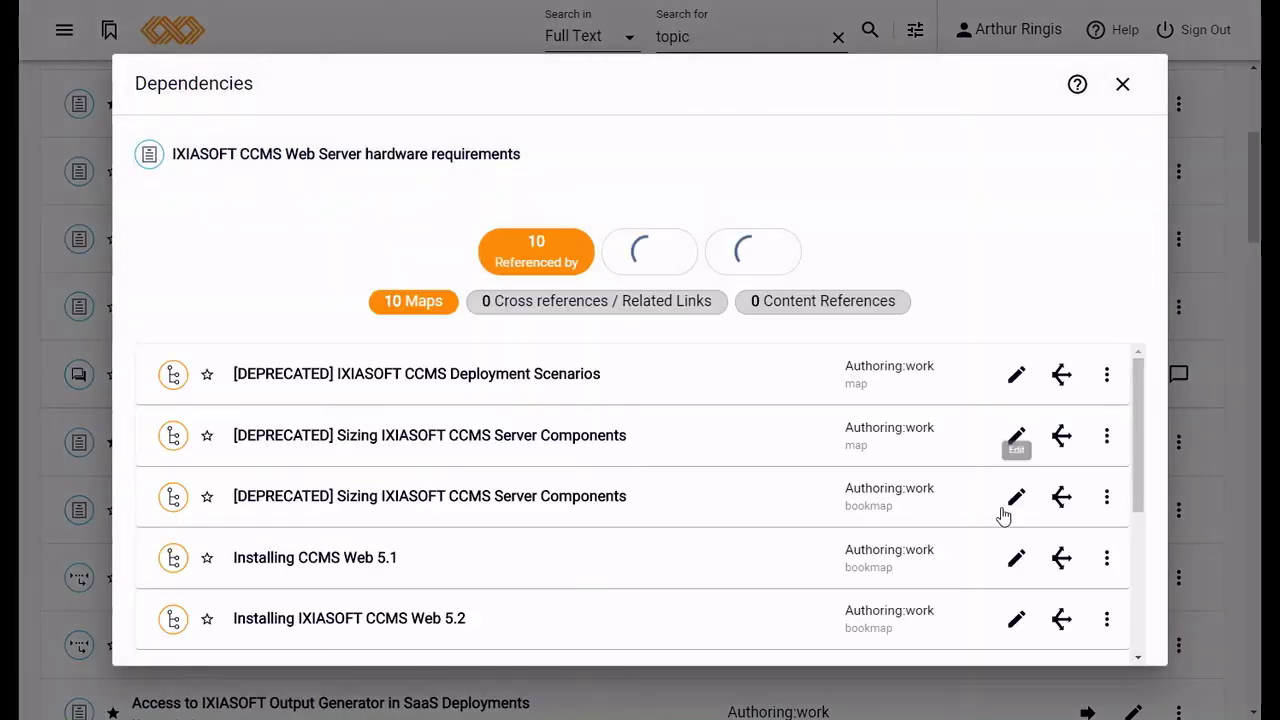
Step: Close the dependencies and cancel removing the first topic from Favorites
{"action": "left_click", "coordinate": [1122, 86]}
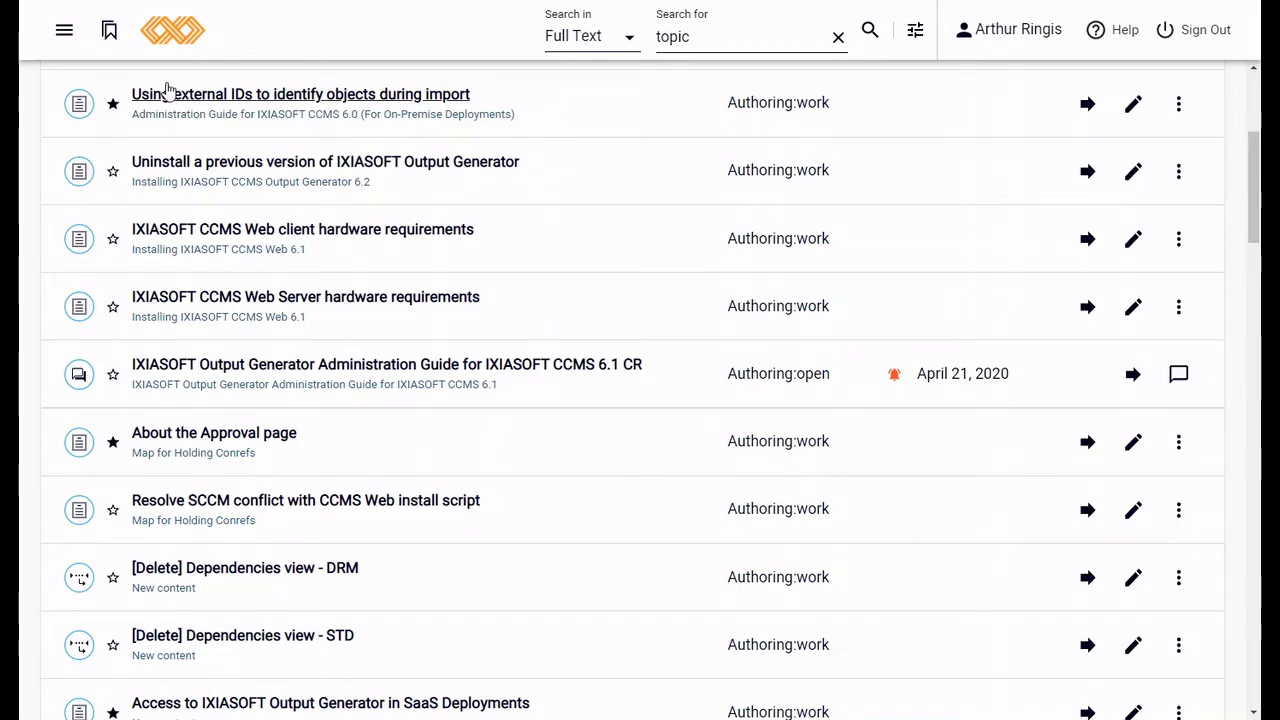
{"action": "left_click", "coordinate": [113, 103]}
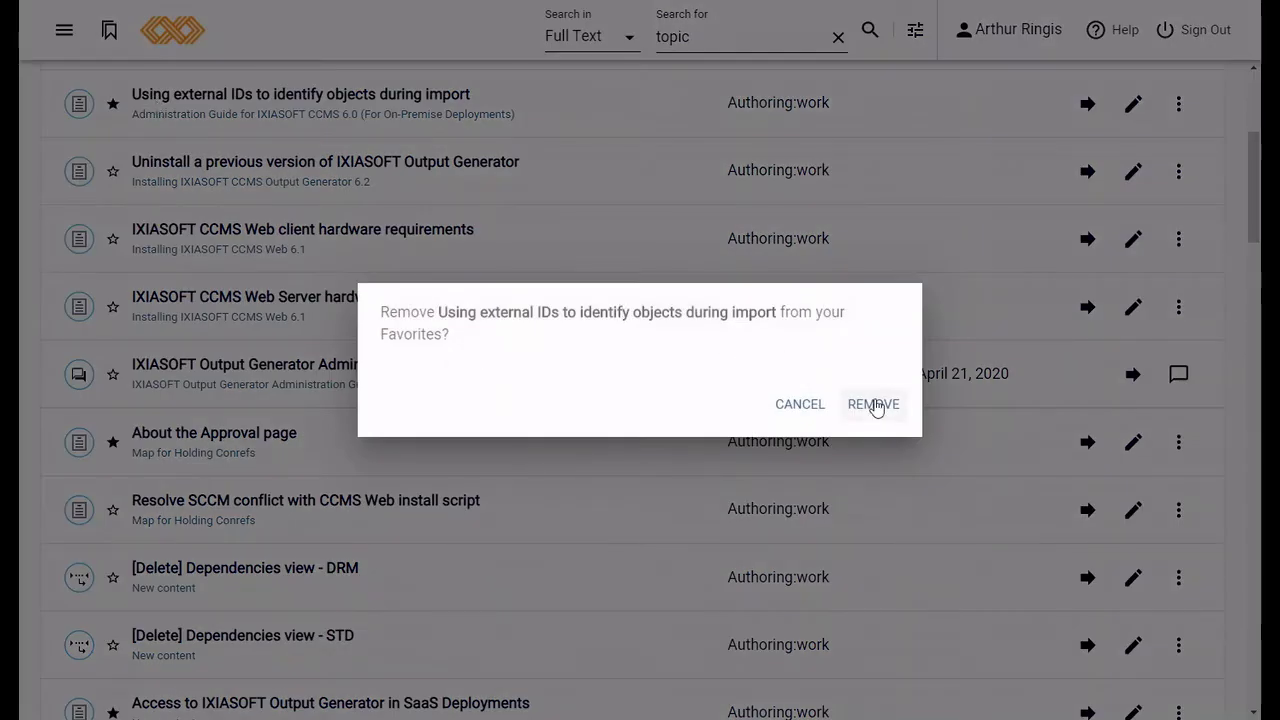
{"action": "left_click", "coordinate": [777, 403]}
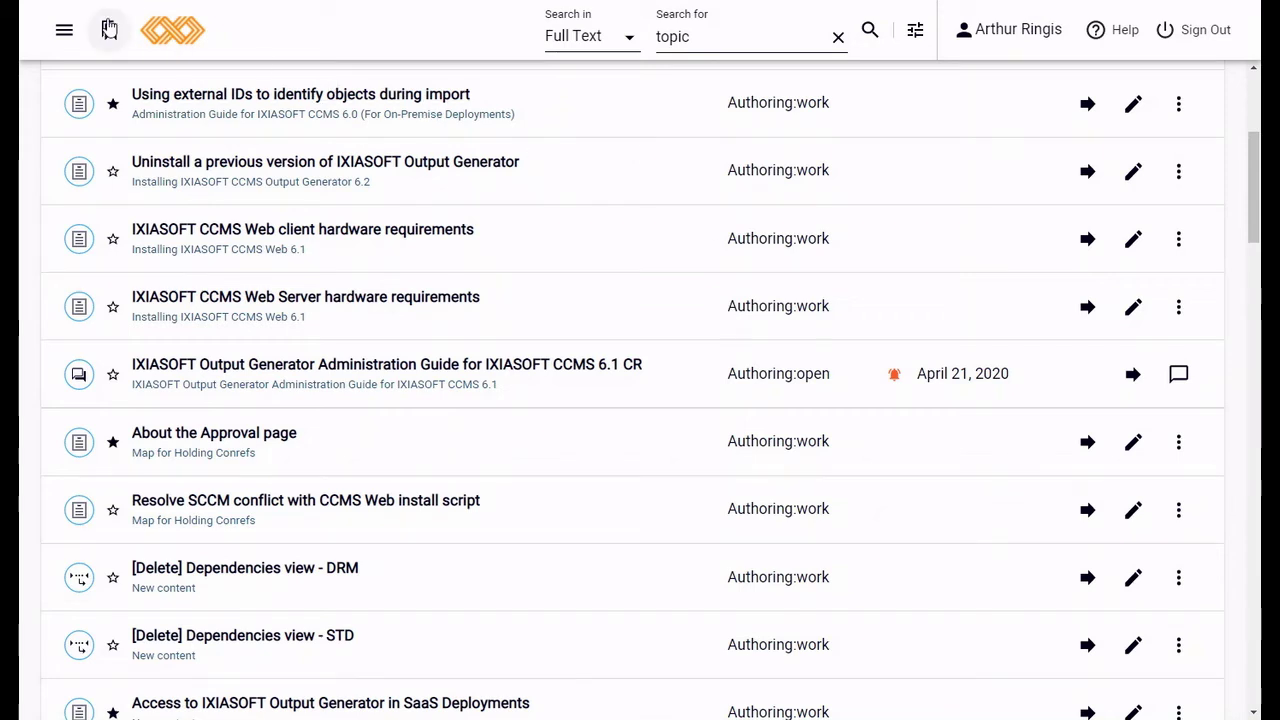
Step: Open the About the Approval page topic with Favorites showing Urgent and Working Map
{"action": "left_click", "coordinate": [109, 30]}
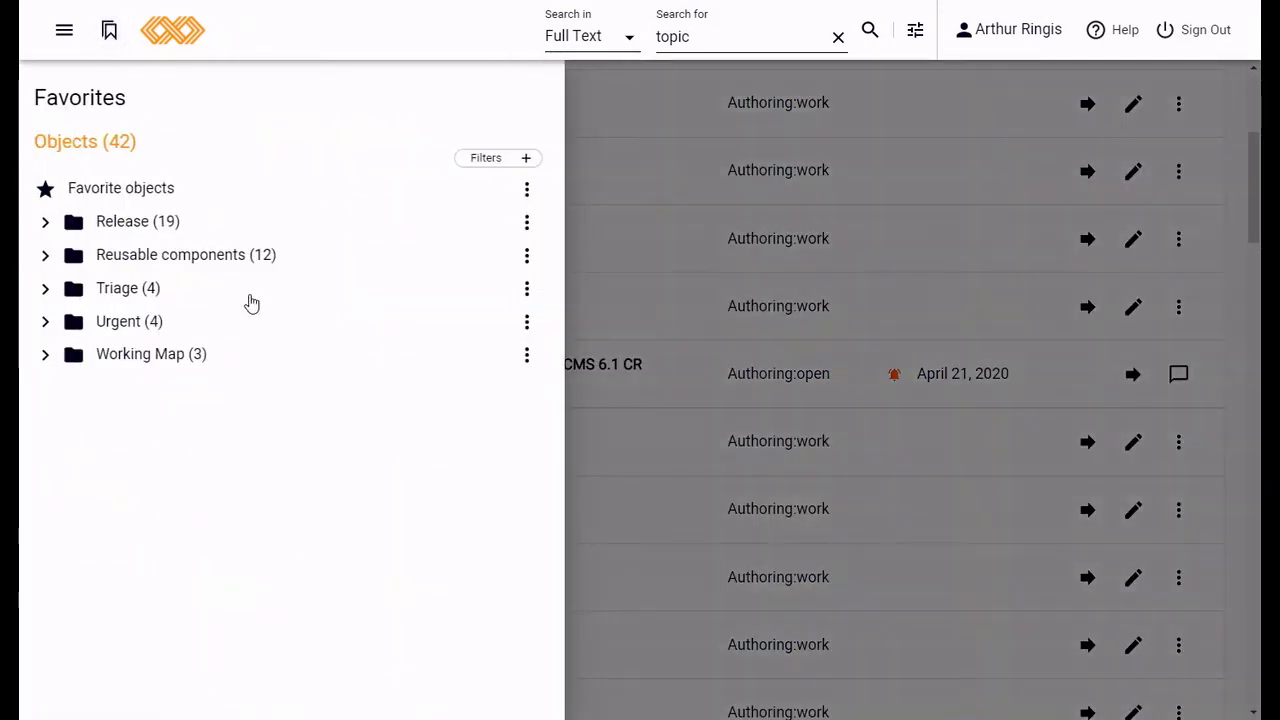
{"action": "left_click", "coordinate": [109, 35]}
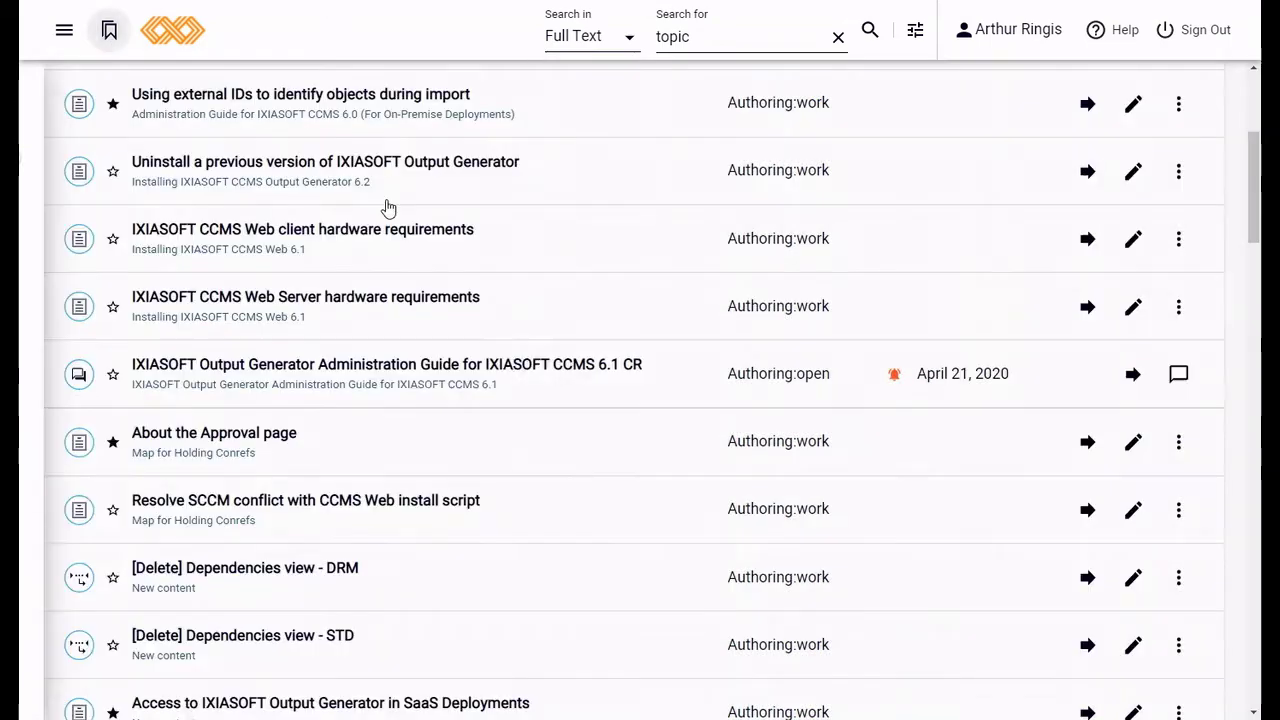
{"action": "left_click", "coordinate": [250, 437]}
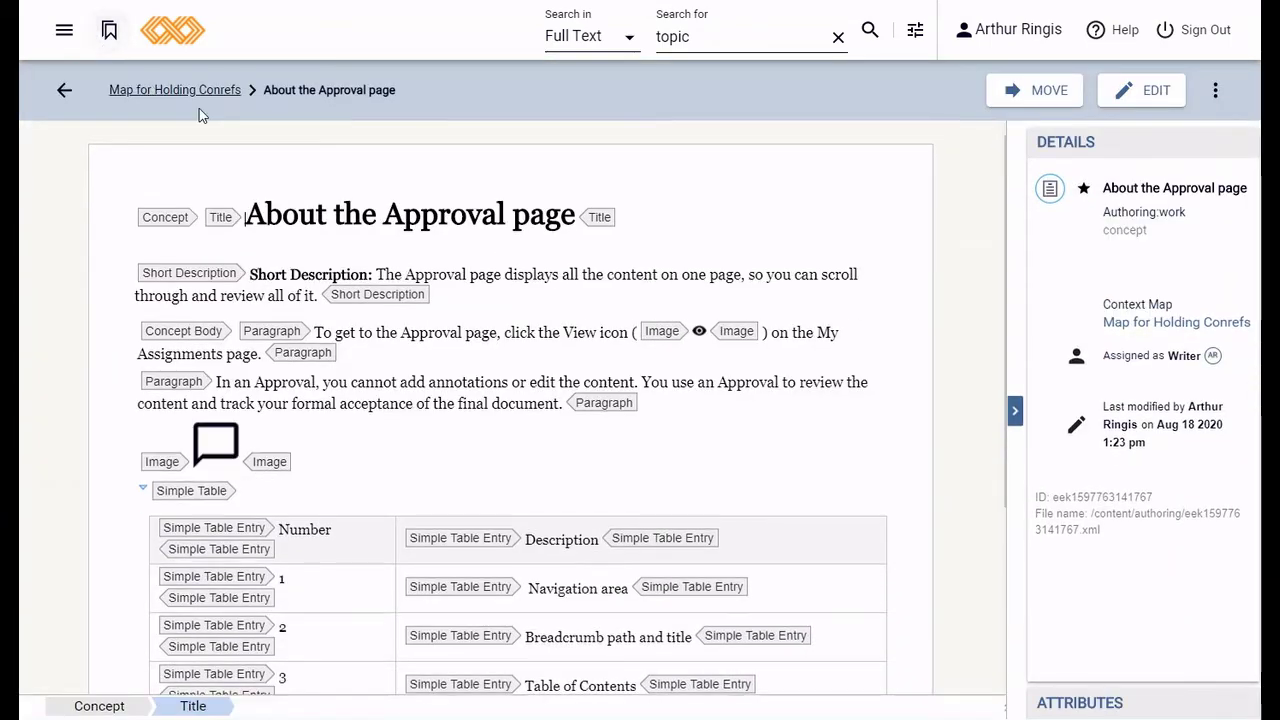
{"action": "left_click", "coordinate": [110, 32]}
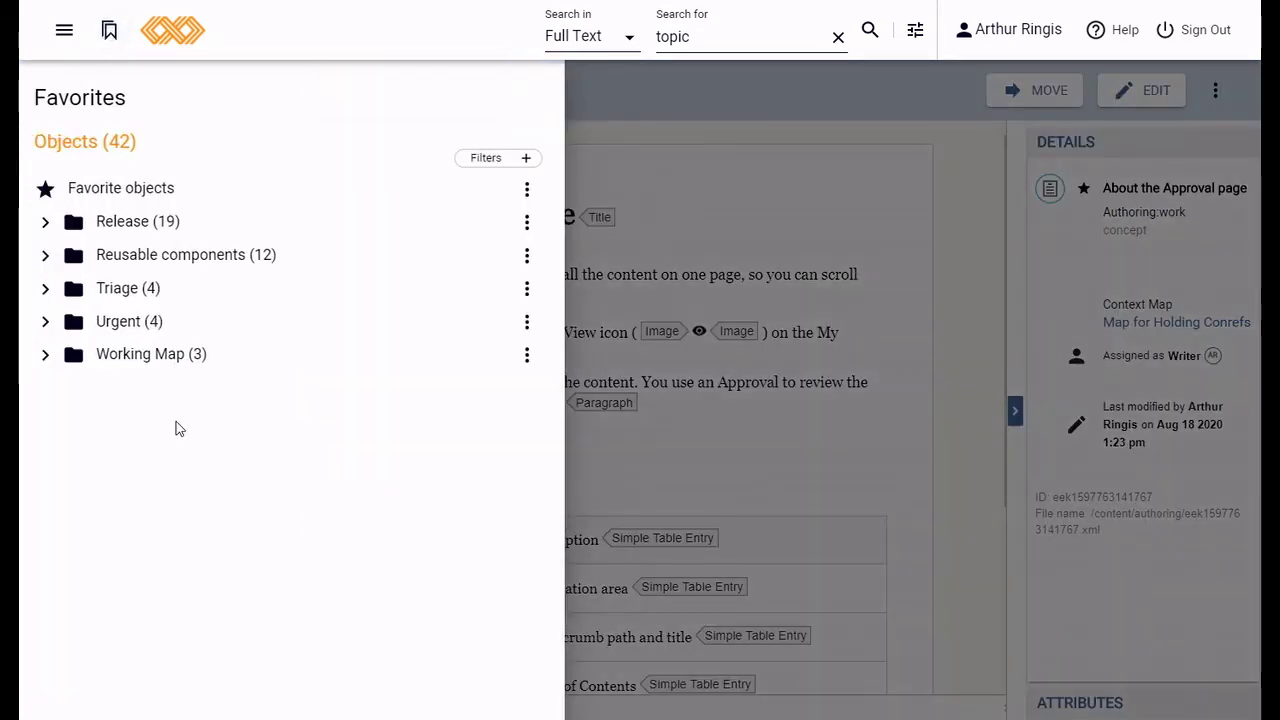
{"action": "left_click", "coordinate": [838, 37]}
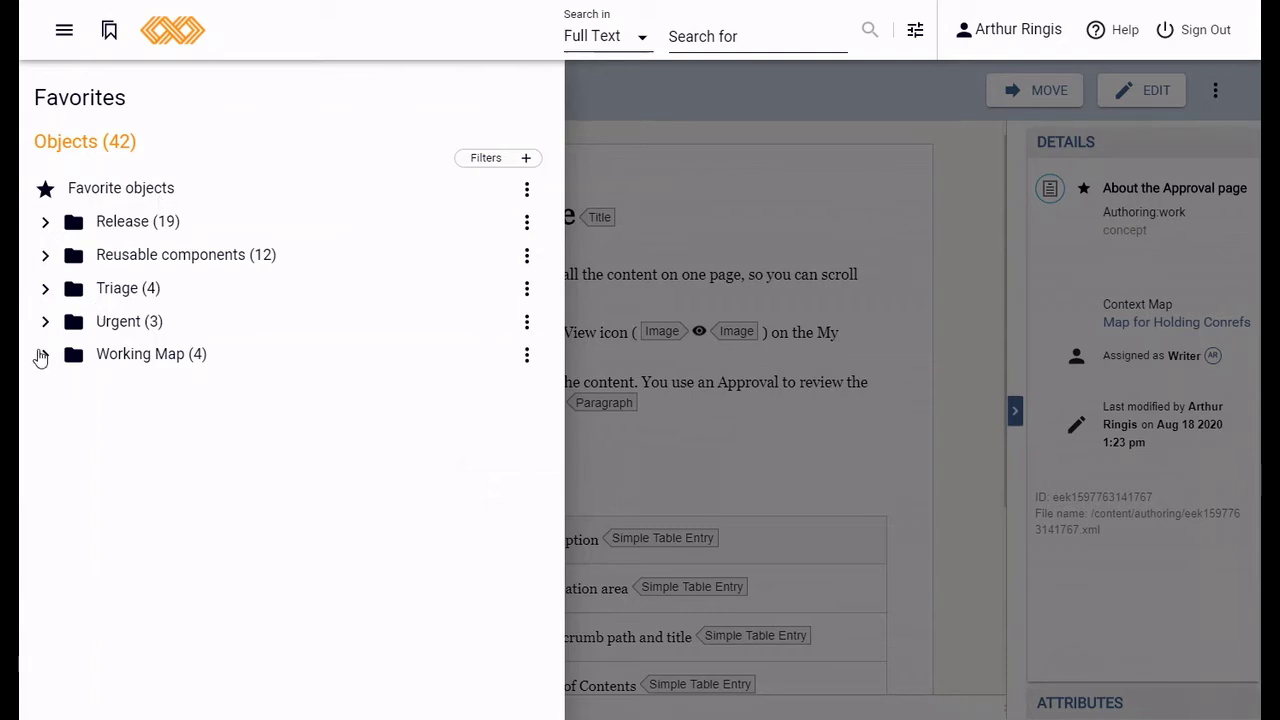
Step: Check the Working Map folder's options and its Recent subfolder, then collapse it
{"action": "left_click", "coordinate": [526, 355]}
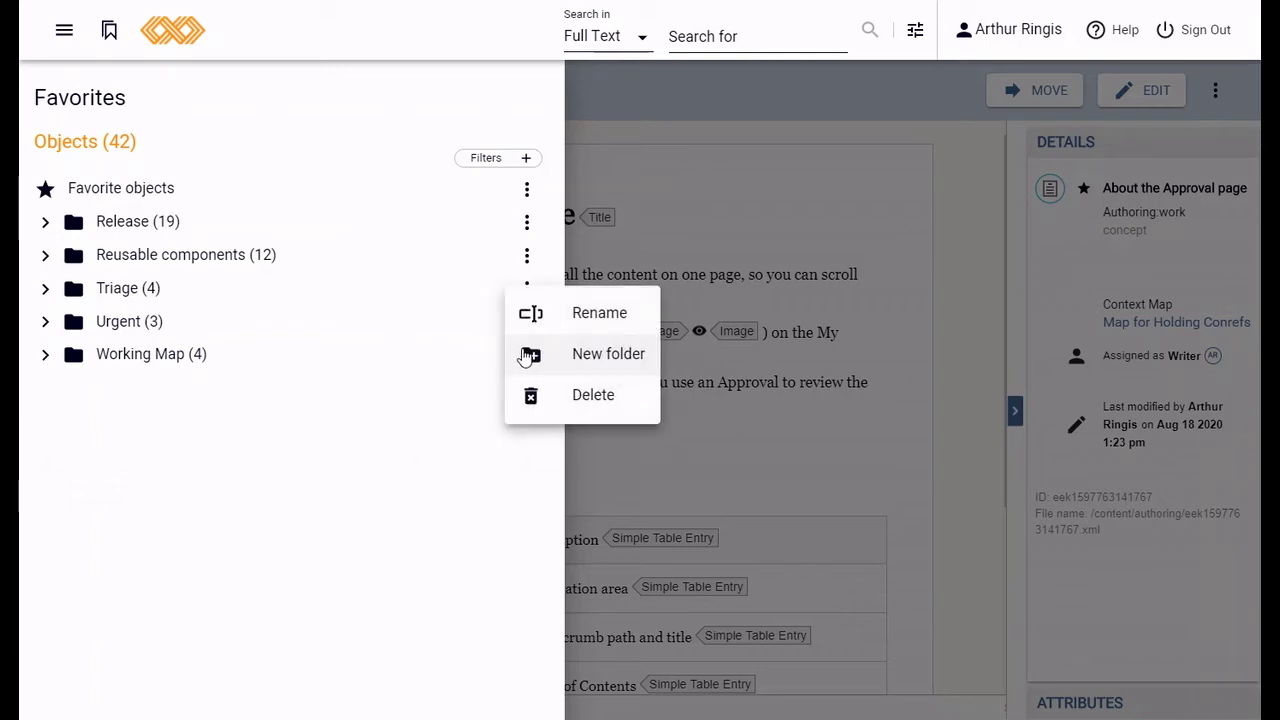
{"action": "left_click", "coordinate": [114, 420]}
{"action": "left_click", "coordinate": [45, 354]}
{"action": "left_click", "coordinate": [45, 354]}
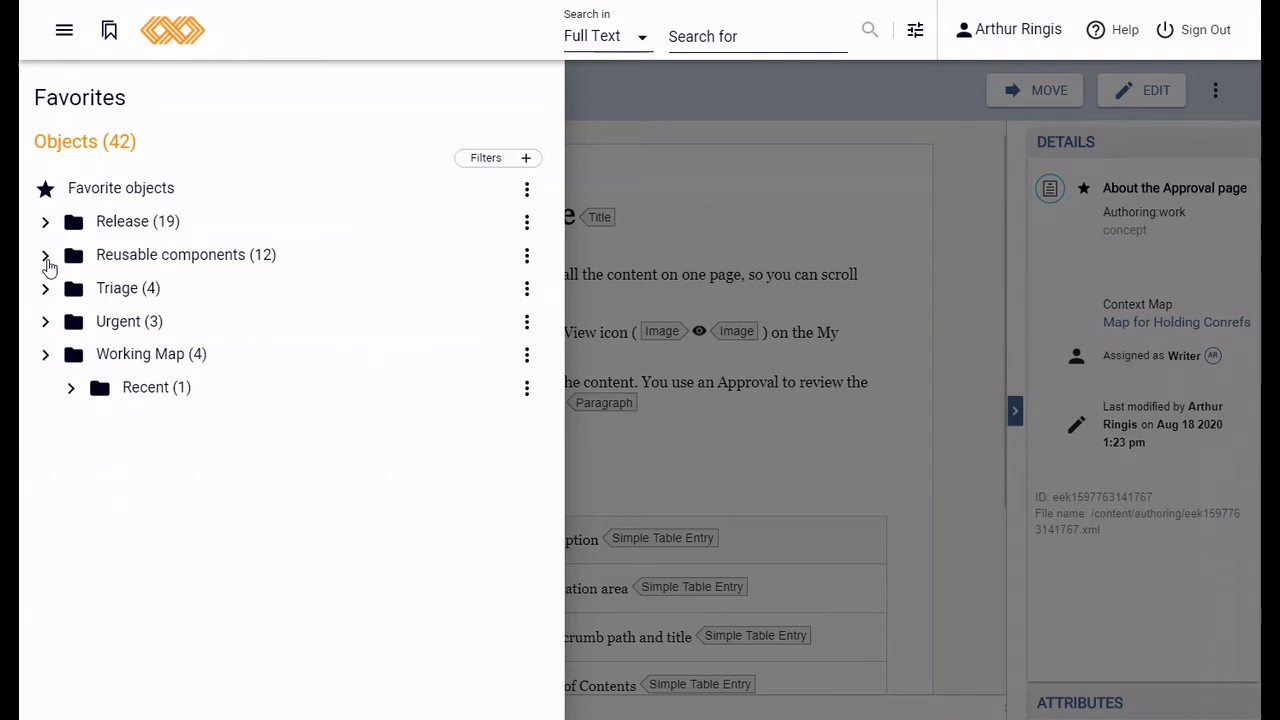
Step: Expand Release and browse the 6.1 maps and the Guide folder's Topics favorite
{"action": "left_click", "coordinate": [45, 221]}
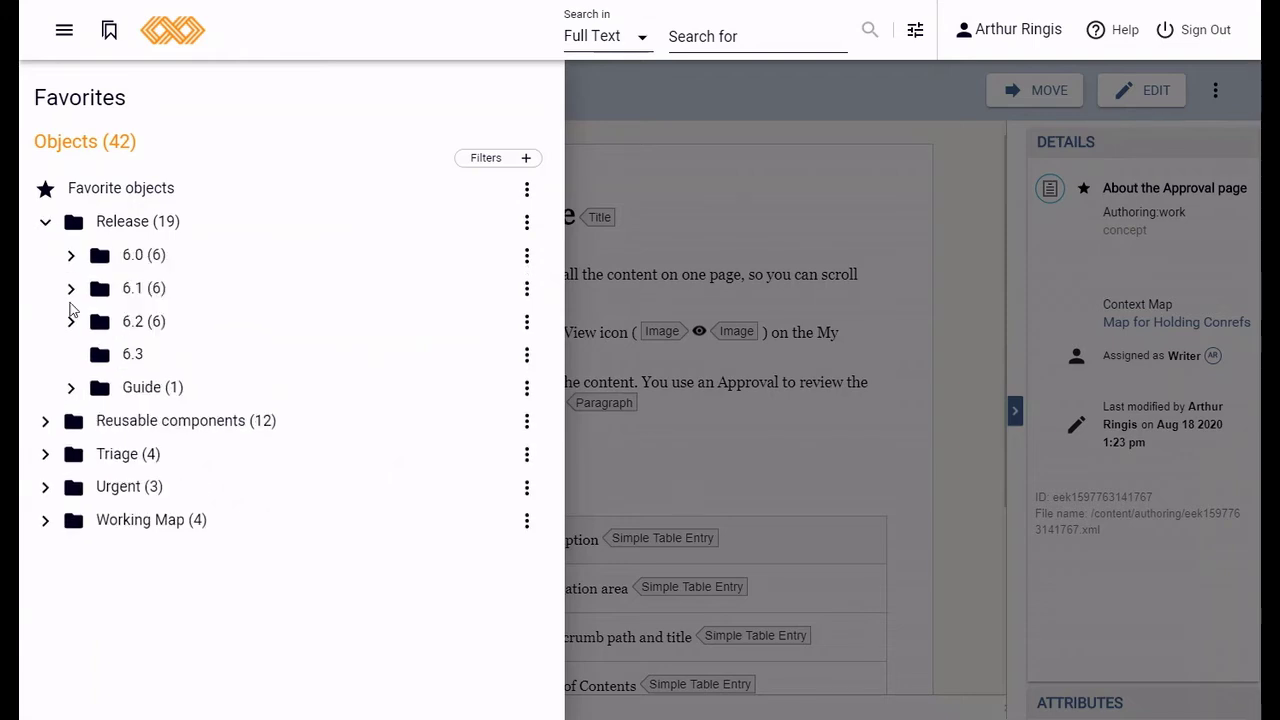
{"action": "left_click", "coordinate": [71, 288]}
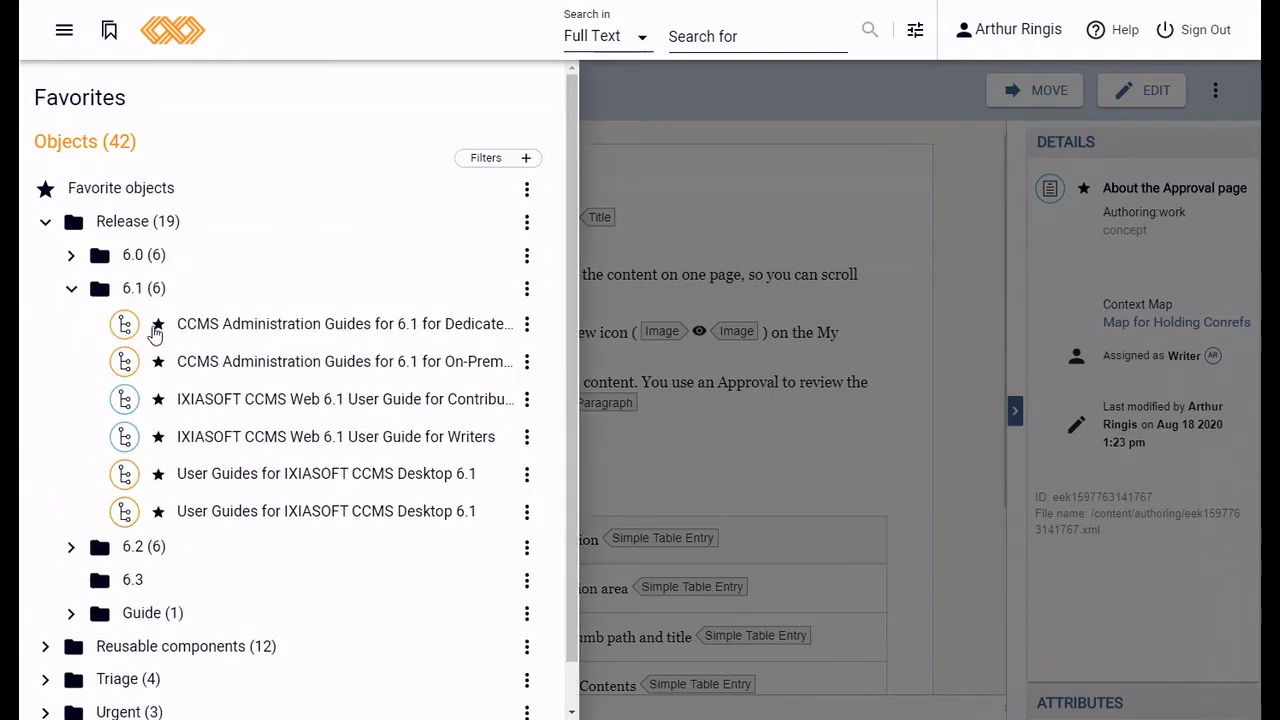
{"action": "left_click", "coordinate": [527, 399]}
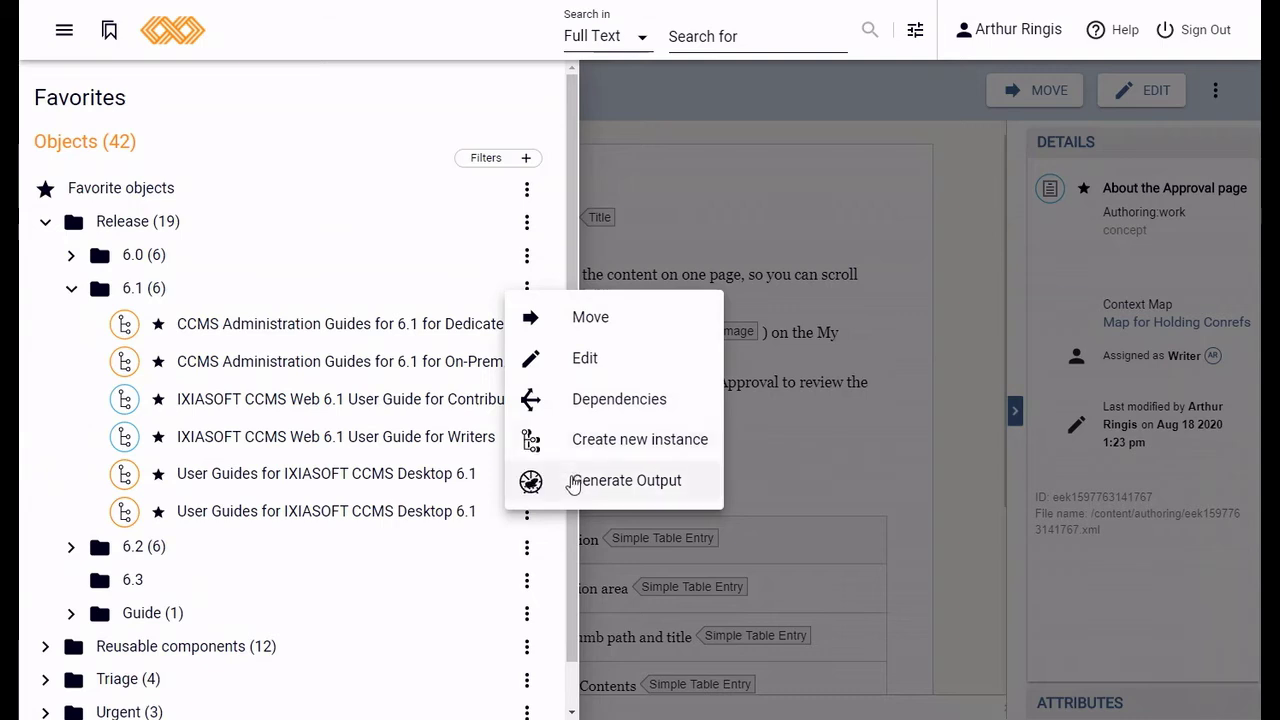
{"action": "left_click", "coordinate": [72, 290]}
{"action": "left_click", "coordinate": [72, 290]}
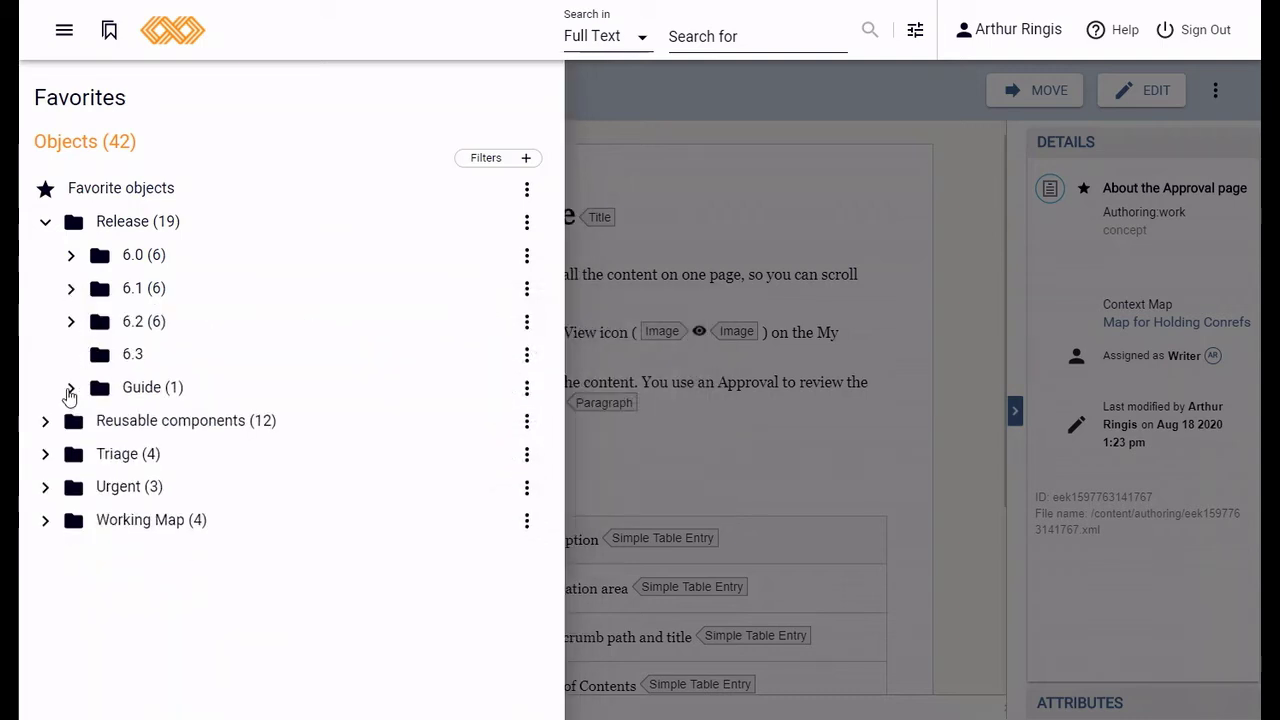
{"action": "left_click", "coordinate": [71, 388]}
{"action": "left_click", "coordinate": [527, 424]}
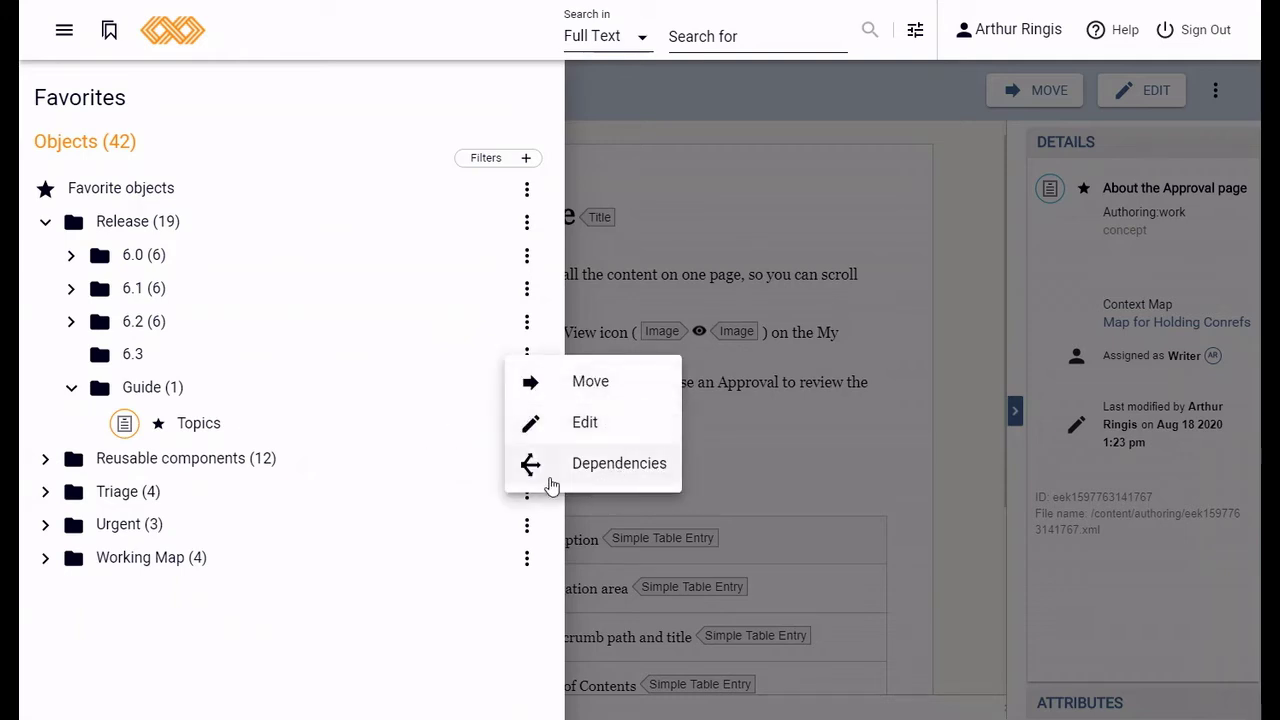
{"action": "left_click", "coordinate": [72, 388]}
Step: Collapse the Guide and Release folders and bring up the Favorites filters
{"action": "left_click", "coordinate": [71, 387]}
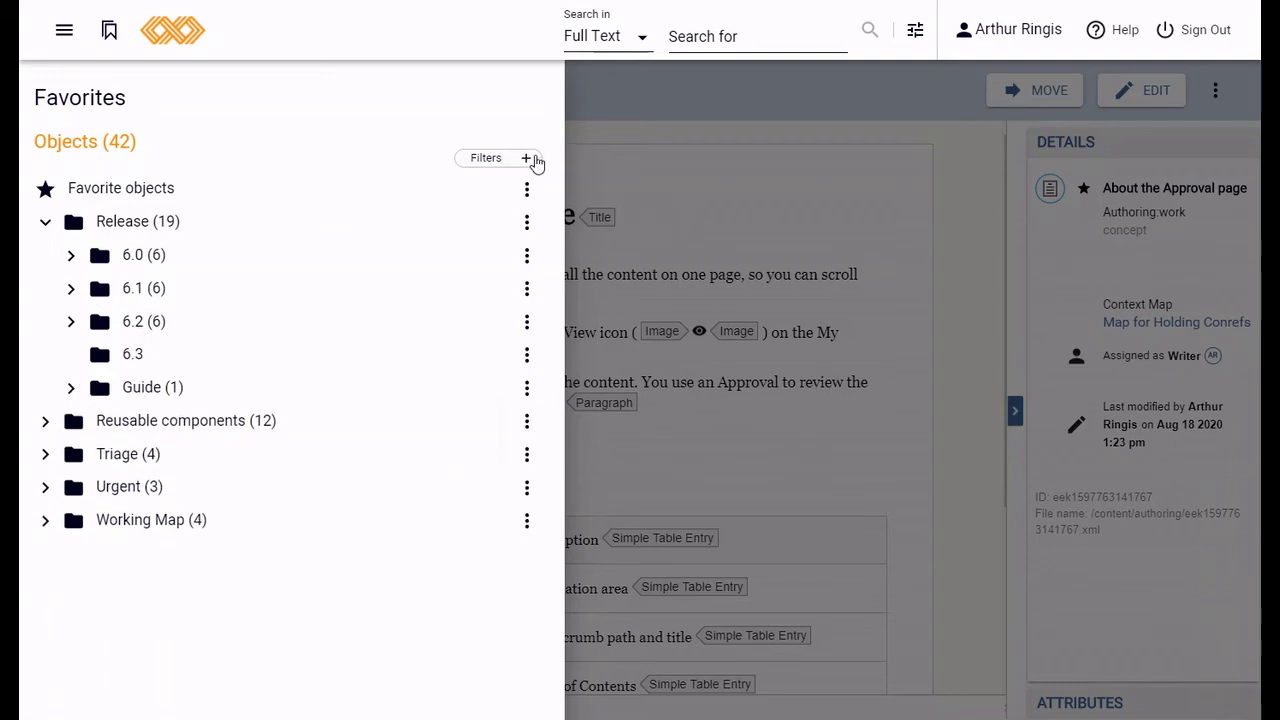
{"action": "left_click", "coordinate": [62, 222]}
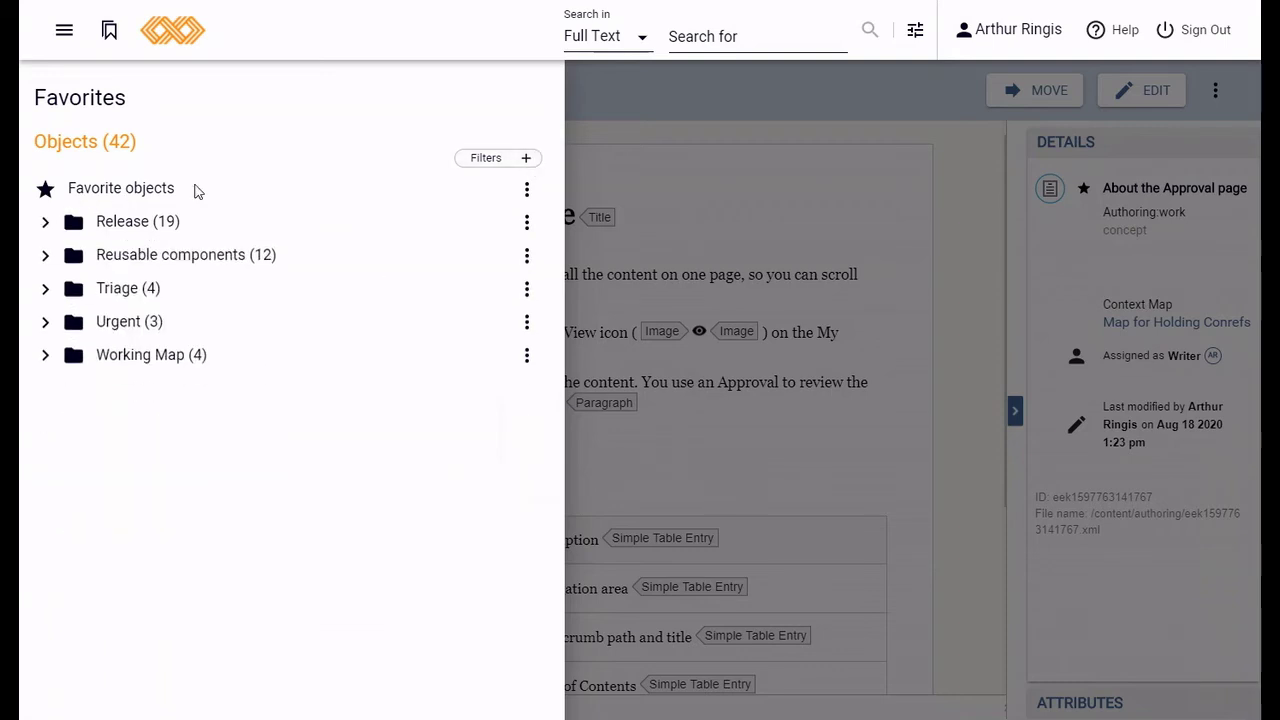
{"action": "left_click", "coordinate": [526, 159]}
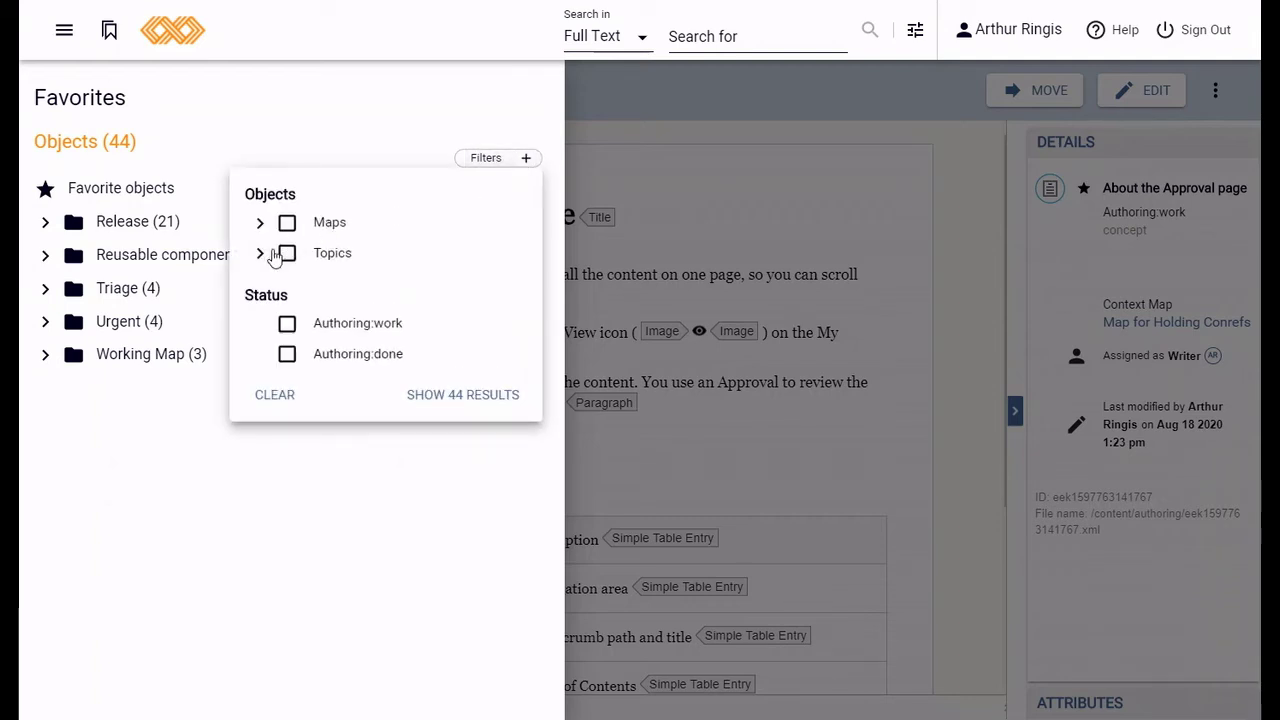
Step: Expand Topics subtypes and toggle the Task and Authoring:done filters on and off
{"action": "left_click", "coordinate": [262, 255]}
{"action": "left_click", "coordinate": [306, 313]}
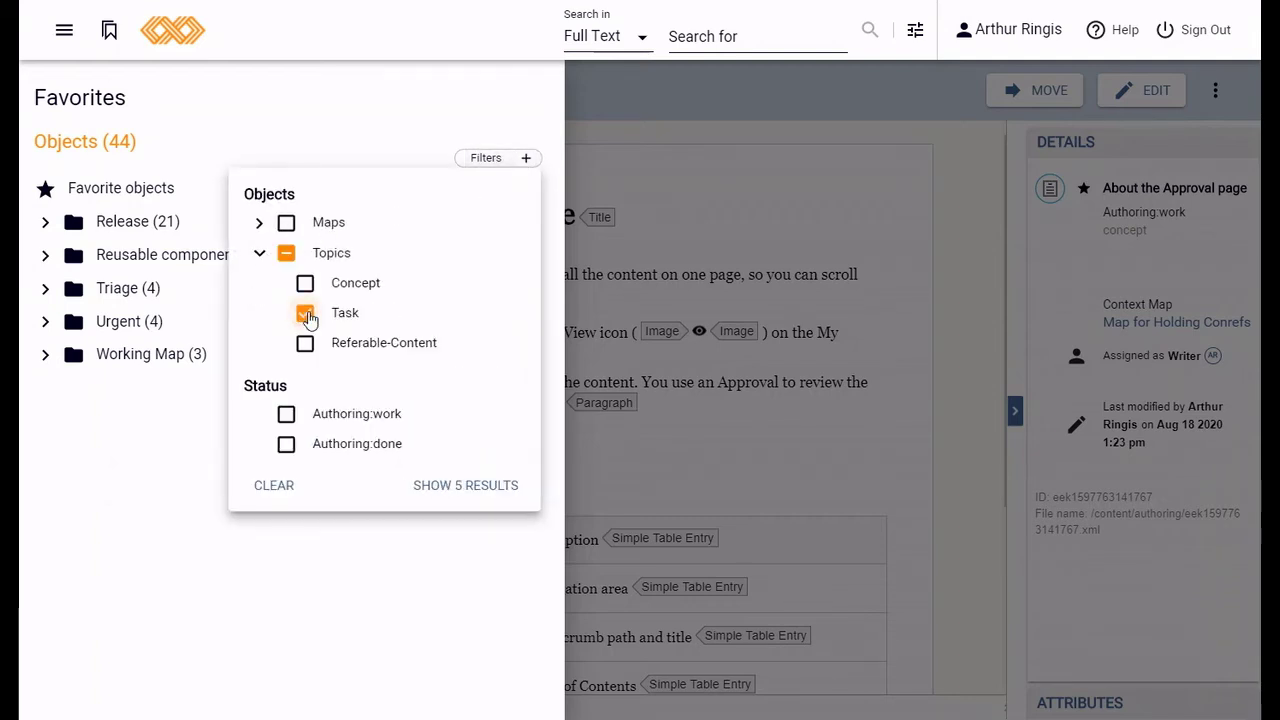
{"action": "left_click", "coordinate": [306, 313]}
{"action": "left_click", "coordinate": [287, 445]}
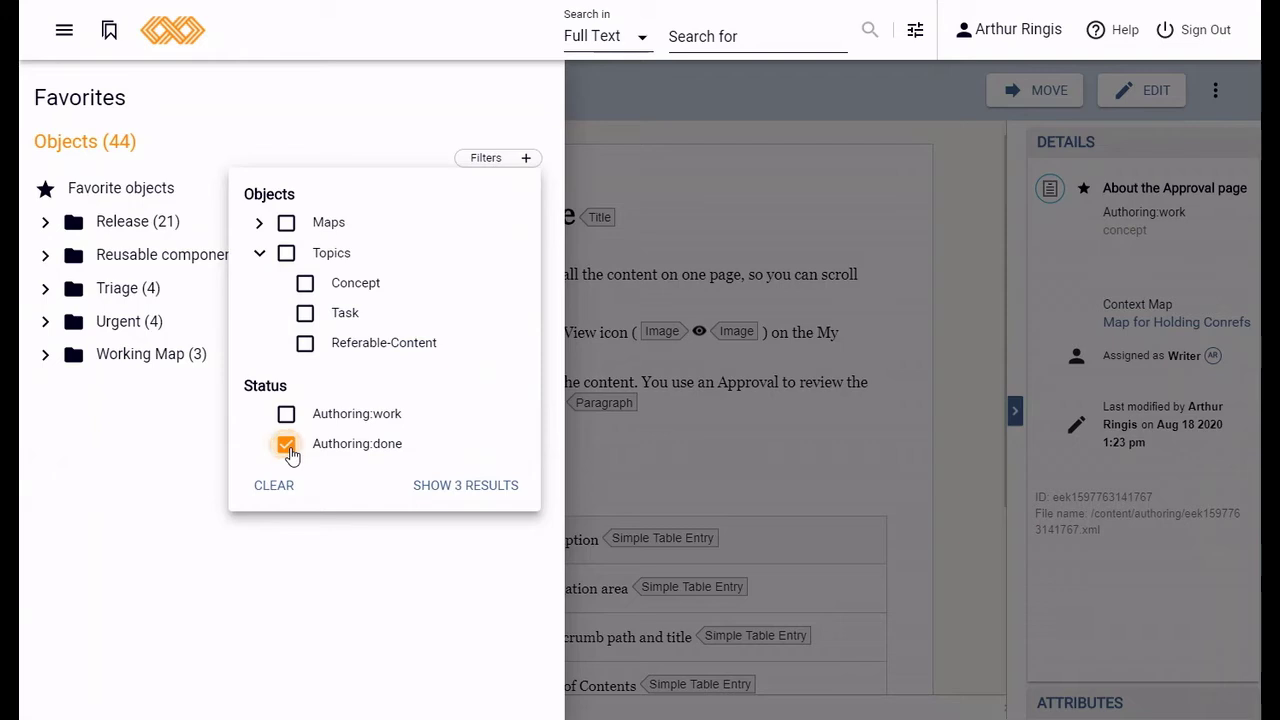
{"action": "left_click", "coordinate": [288, 447]}
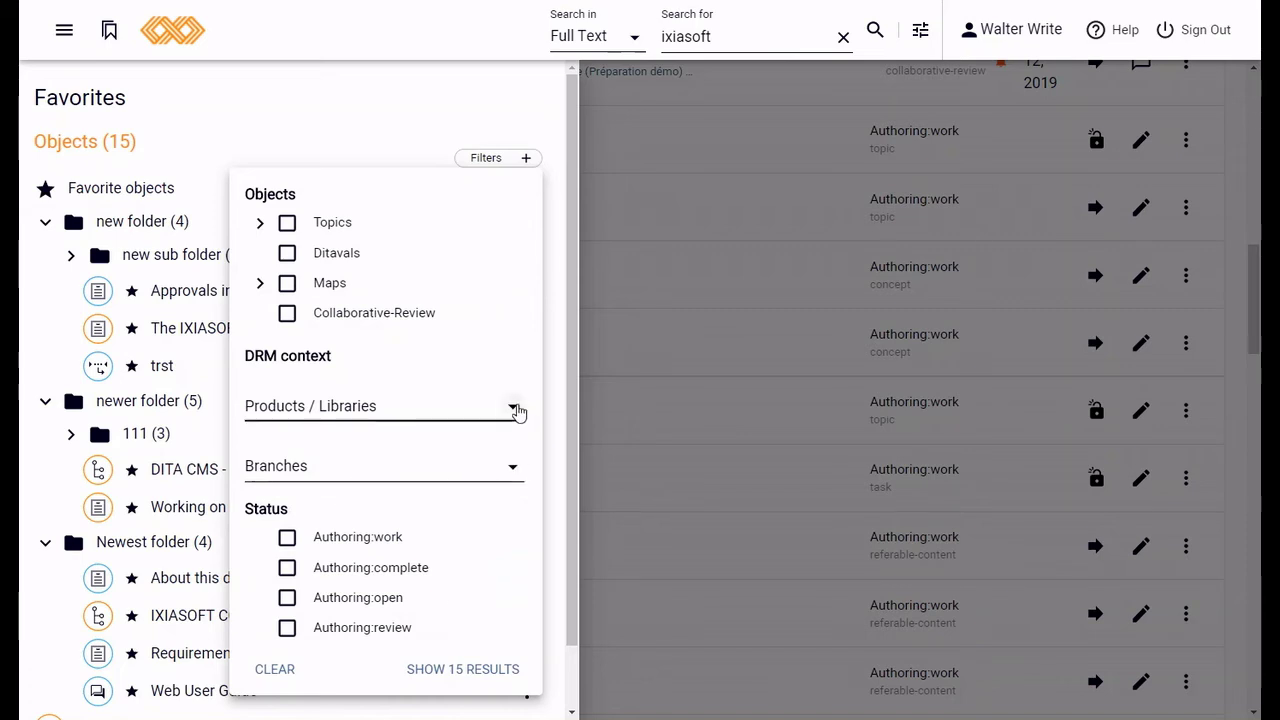
Step: Filter Favorites to Documentation with Authoring:complete status, dropping the Rho branch, and show 1 result
{"action": "left_click", "coordinate": [514, 409]}
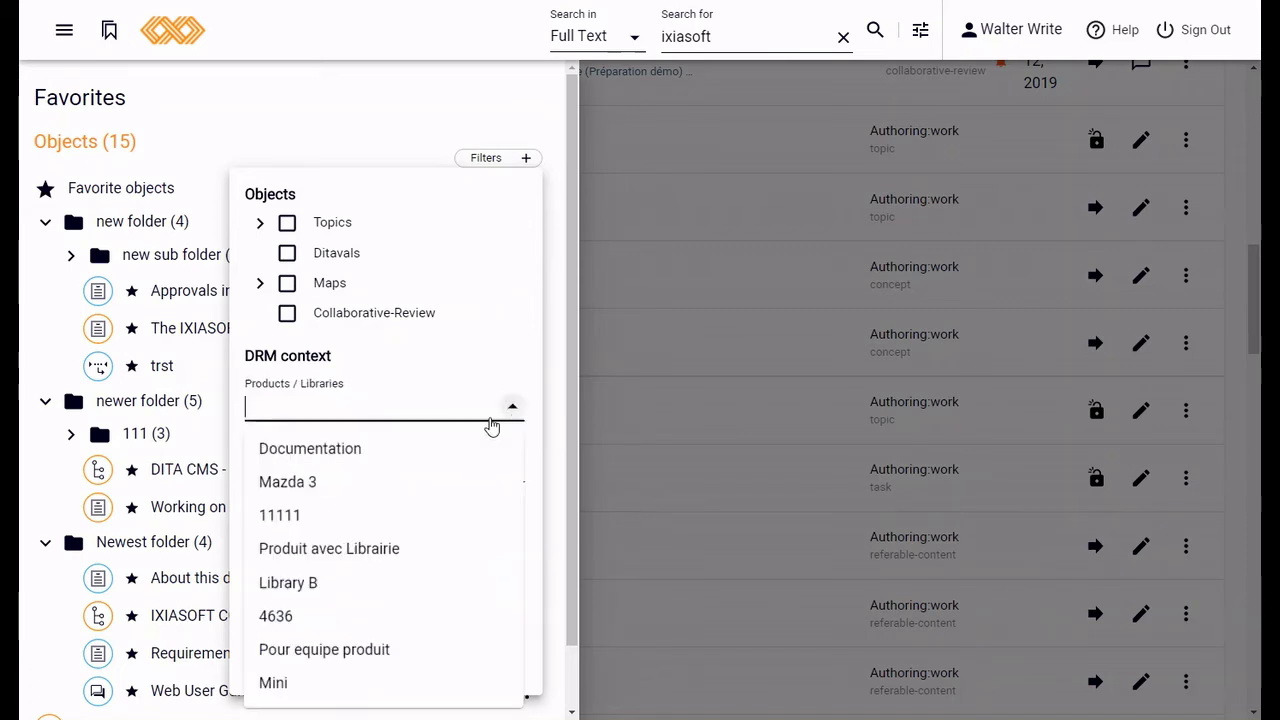
{"action": "left_click", "coordinate": [418, 457]}
{"action": "left_click", "coordinate": [411, 467]}
{"action": "left_click", "coordinate": [272, 537]}
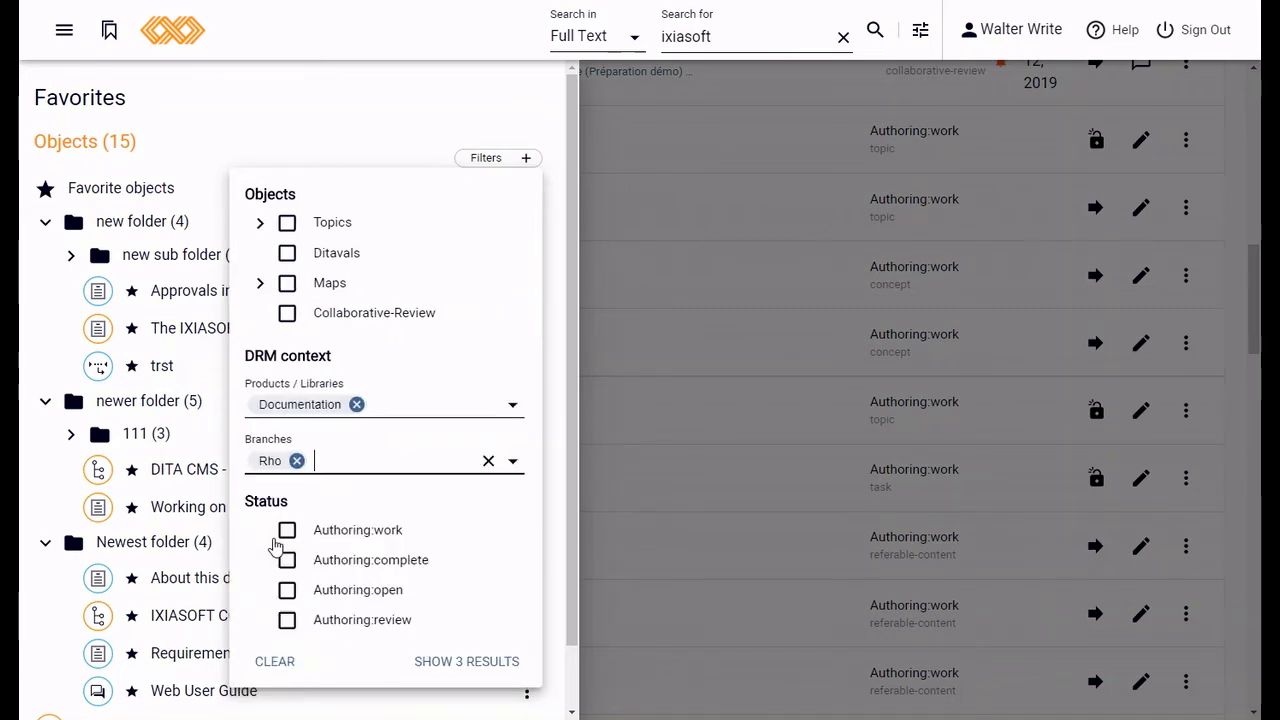
{"action": "left_click", "coordinate": [260, 224]}
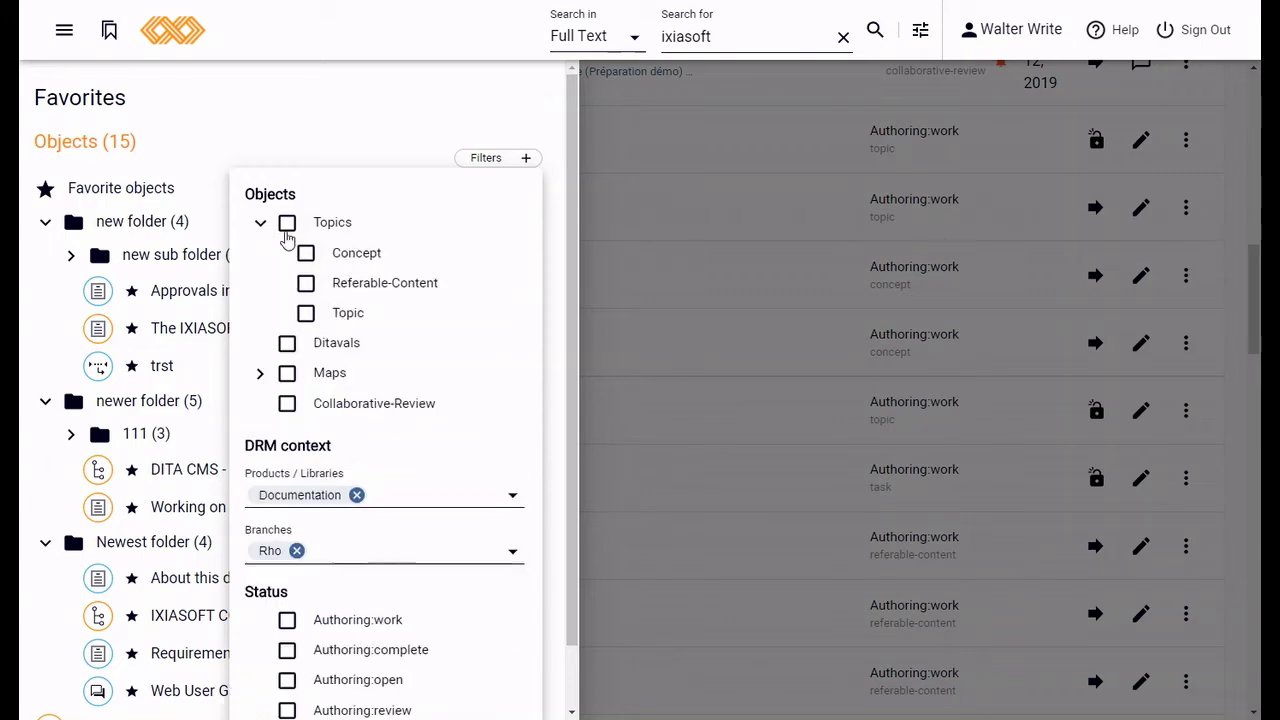
{"action": "left_click", "coordinate": [261, 225]}
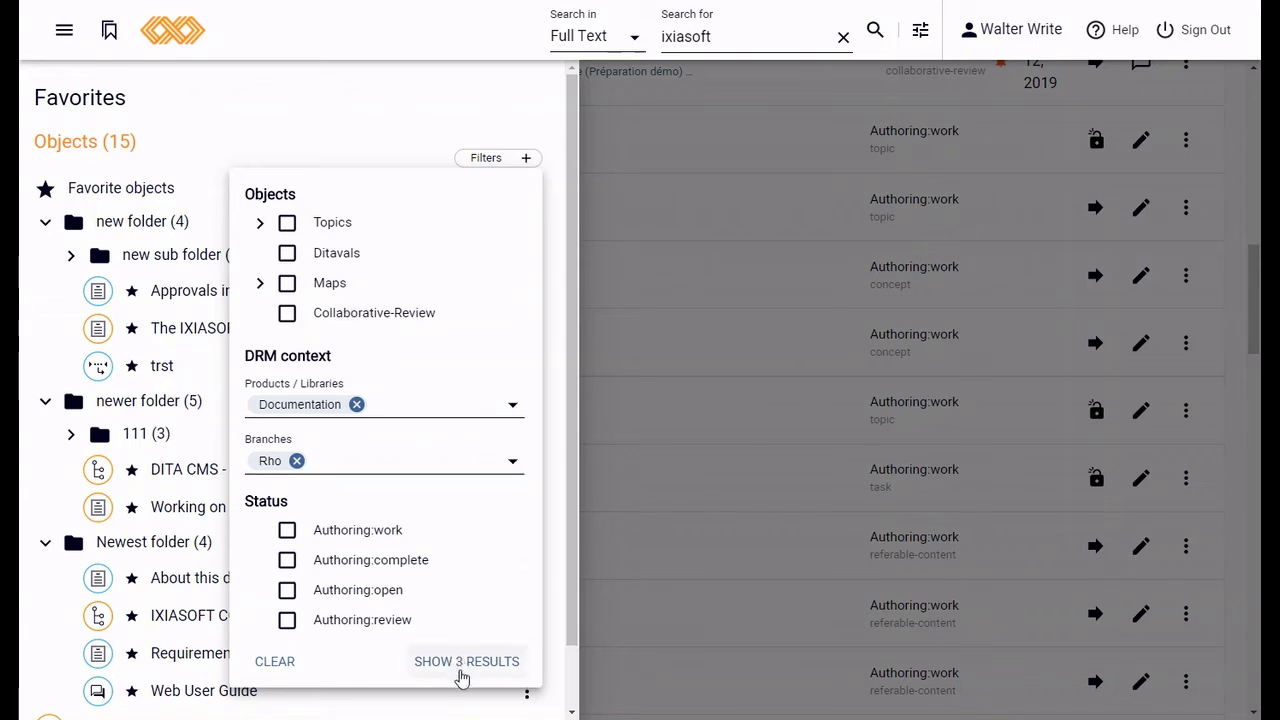
{"action": "left_click", "coordinate": [297, 461]}
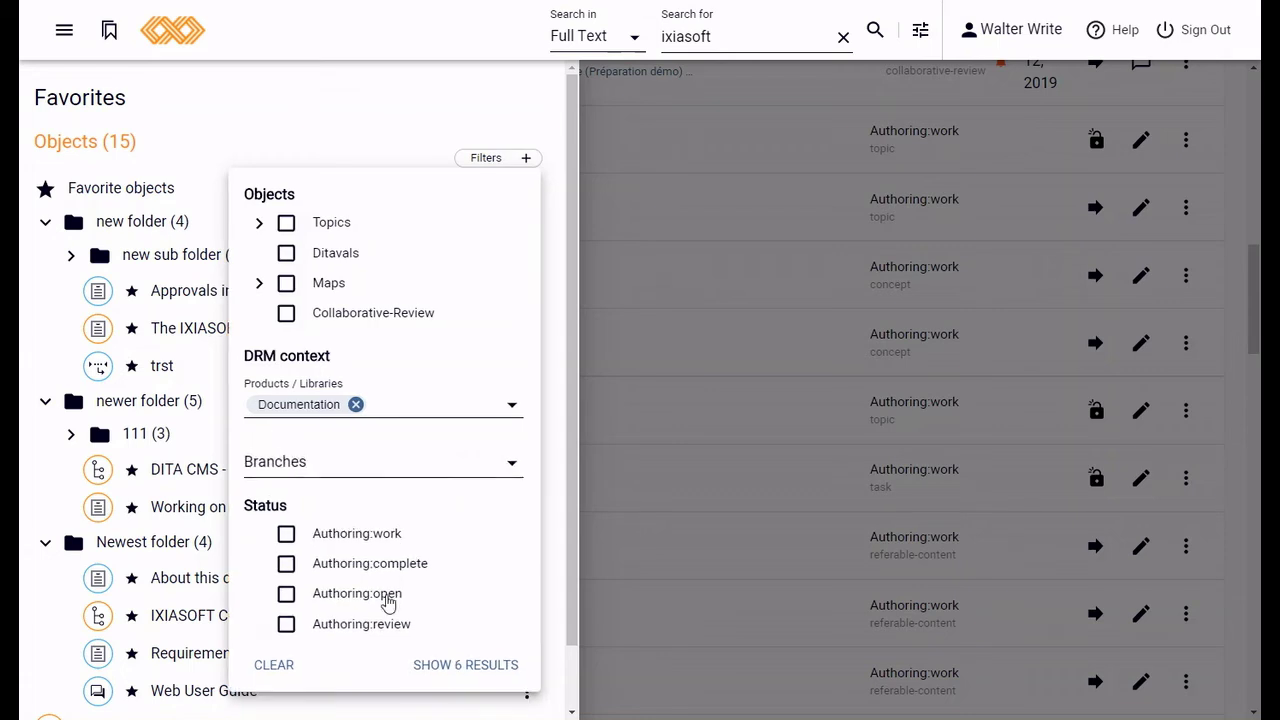
{"action": "left_click", "coordinate": [286, 563]}
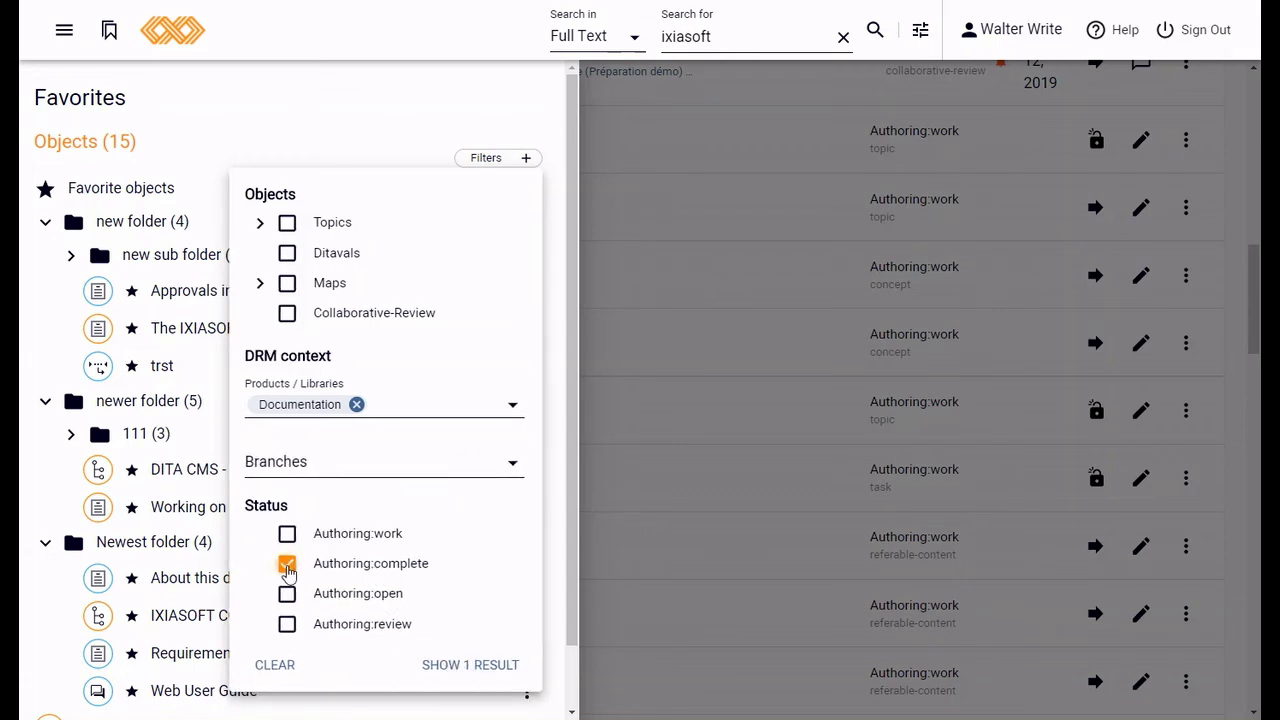
{"action": "left_click", "coordinate": [462, 672]}
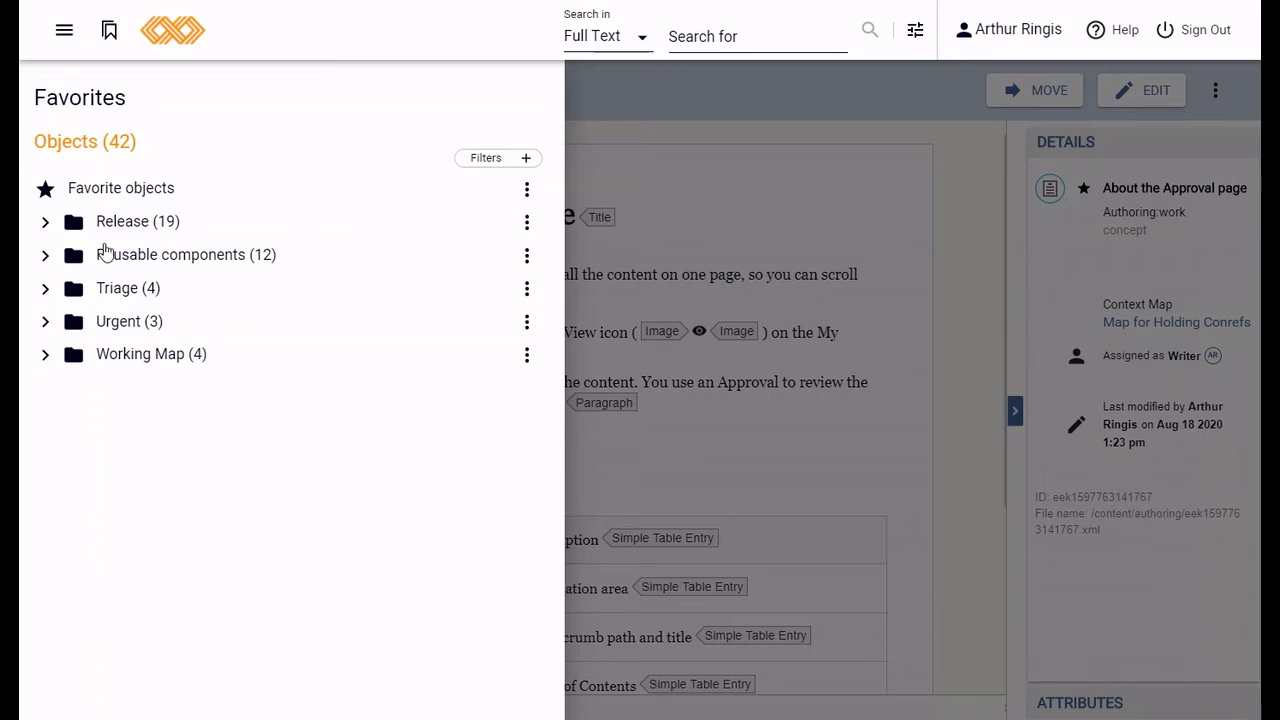
Step: Browse Release, Working Map and Reusable components, expanding and collapsing their 6.1 subfolders
{"action": "left_click", "coordinate": [45, 222]}
{"action": "left_click", "coordinate": [71, 289]}
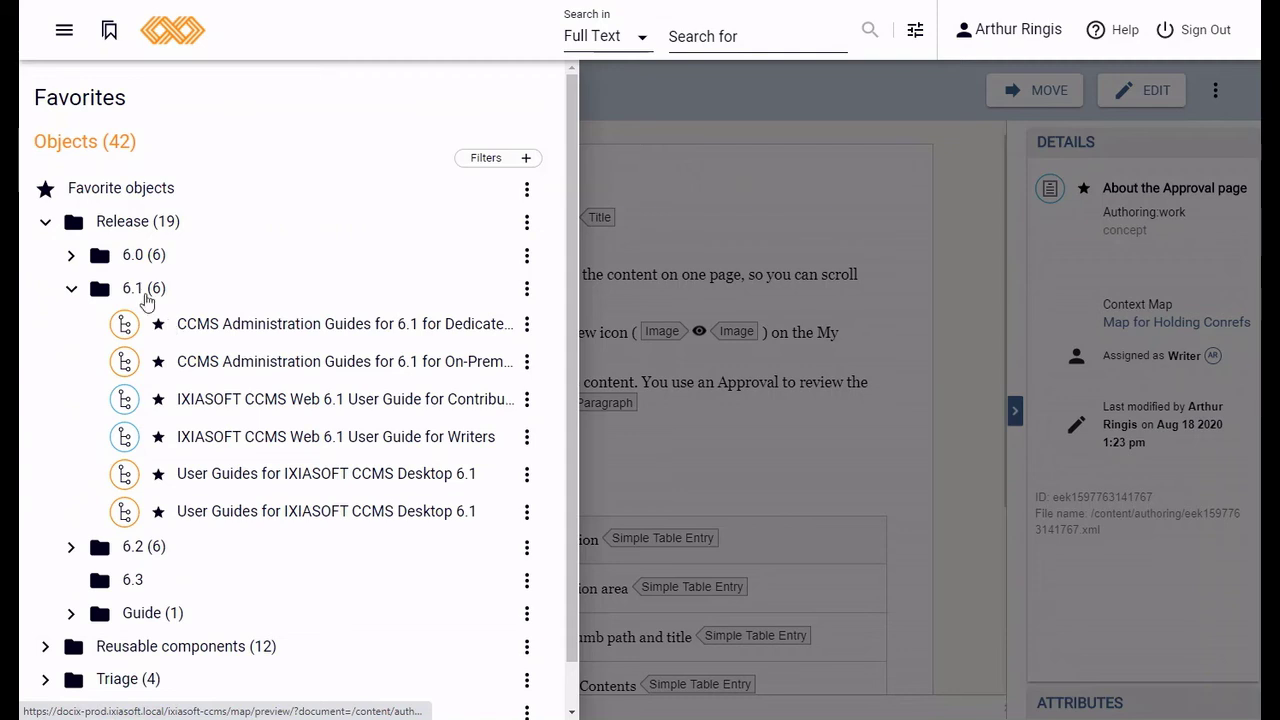
{"action": "left_click", "coordinate": [71, 288]}
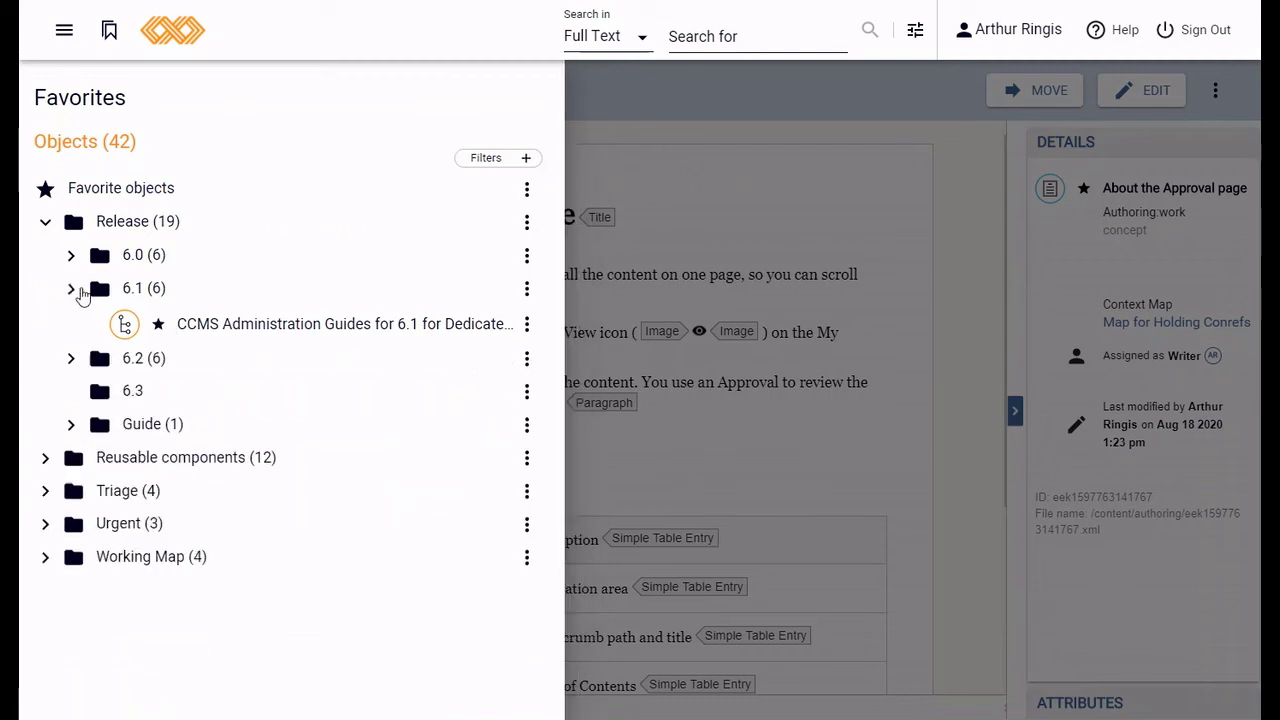
{"action": "left_click", "coordinate": [45, 222]}
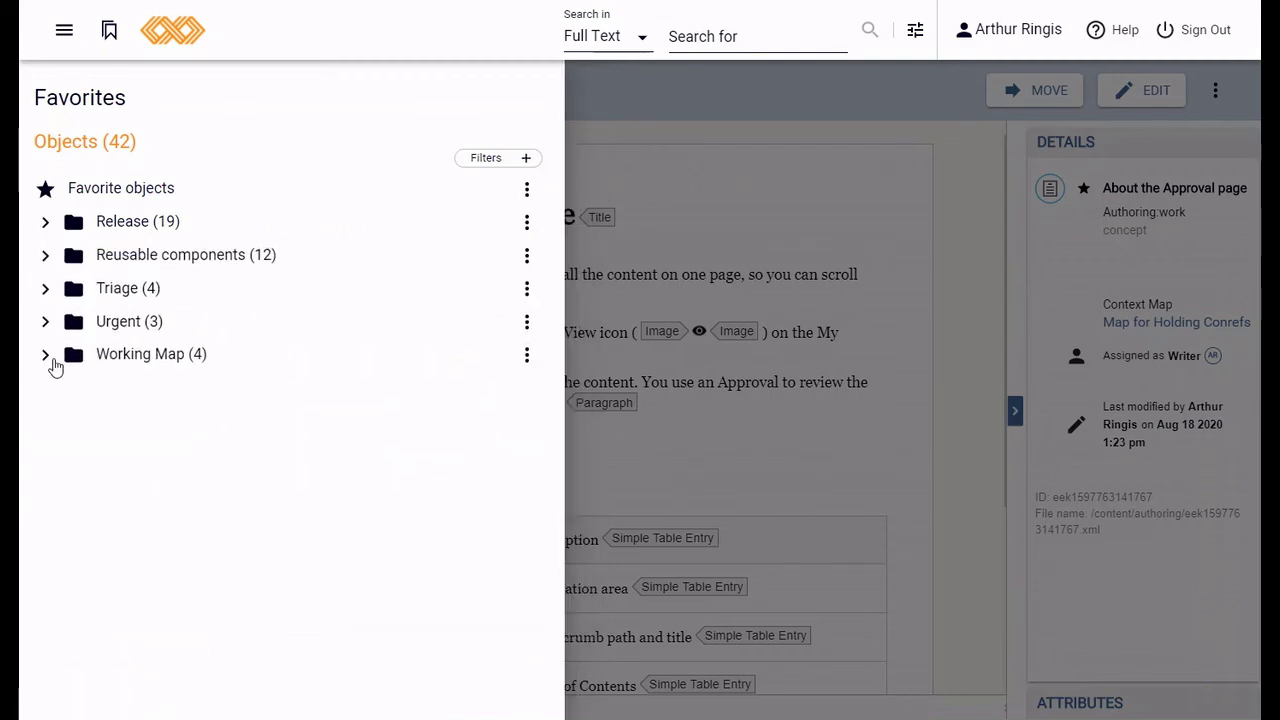
{"action": "left_click", "coordinate": [45, 354]}
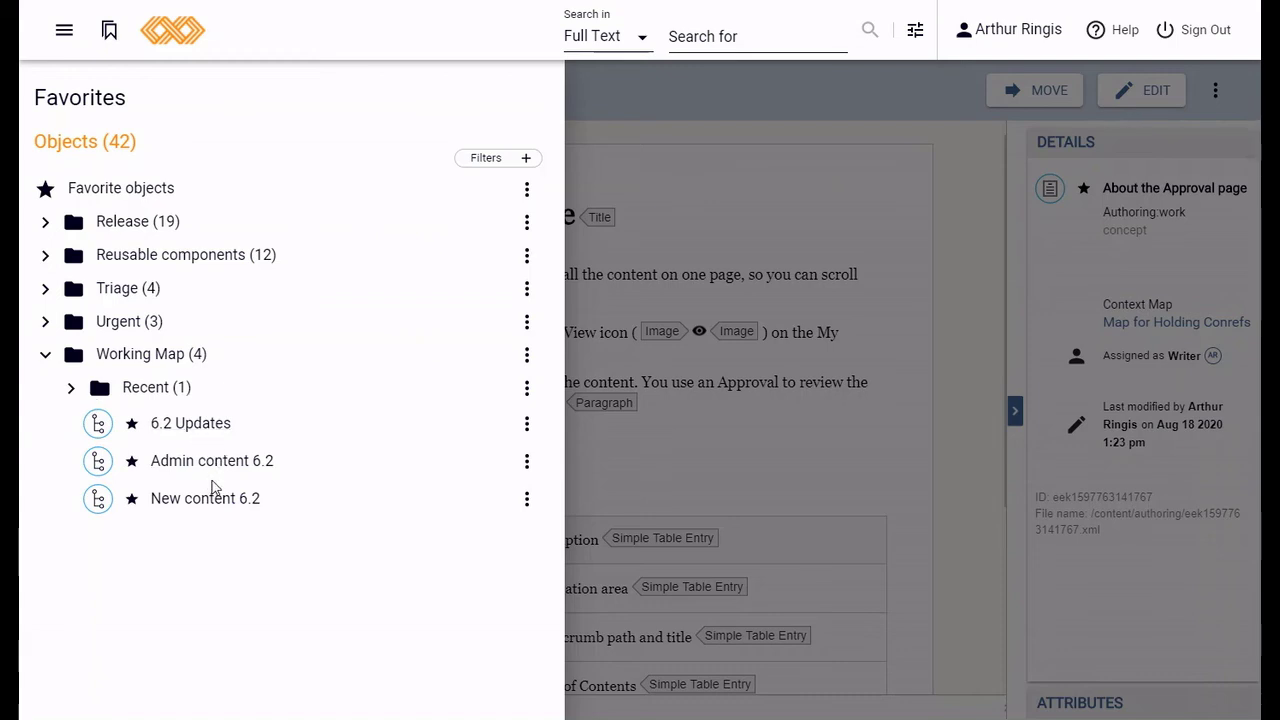
{"action": "left_click", "coordinate": [45, 356]}
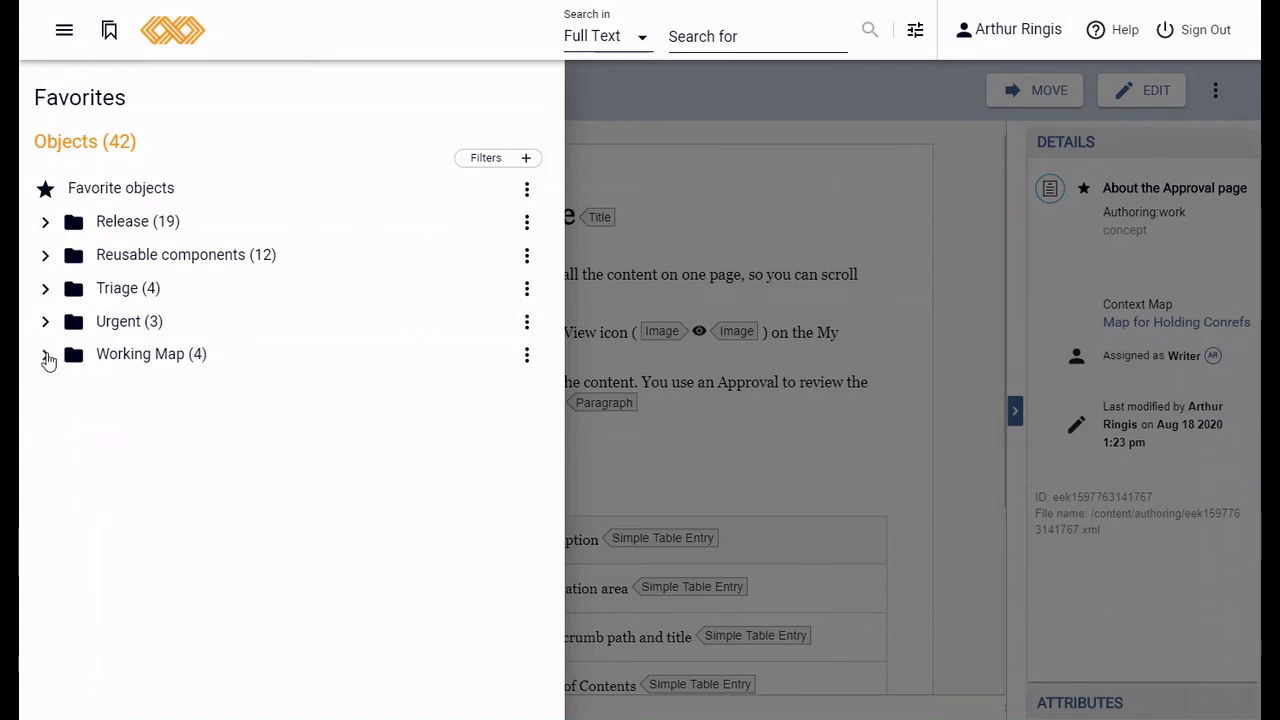
{"action": "left_click", "coordinate": [45, 256]}
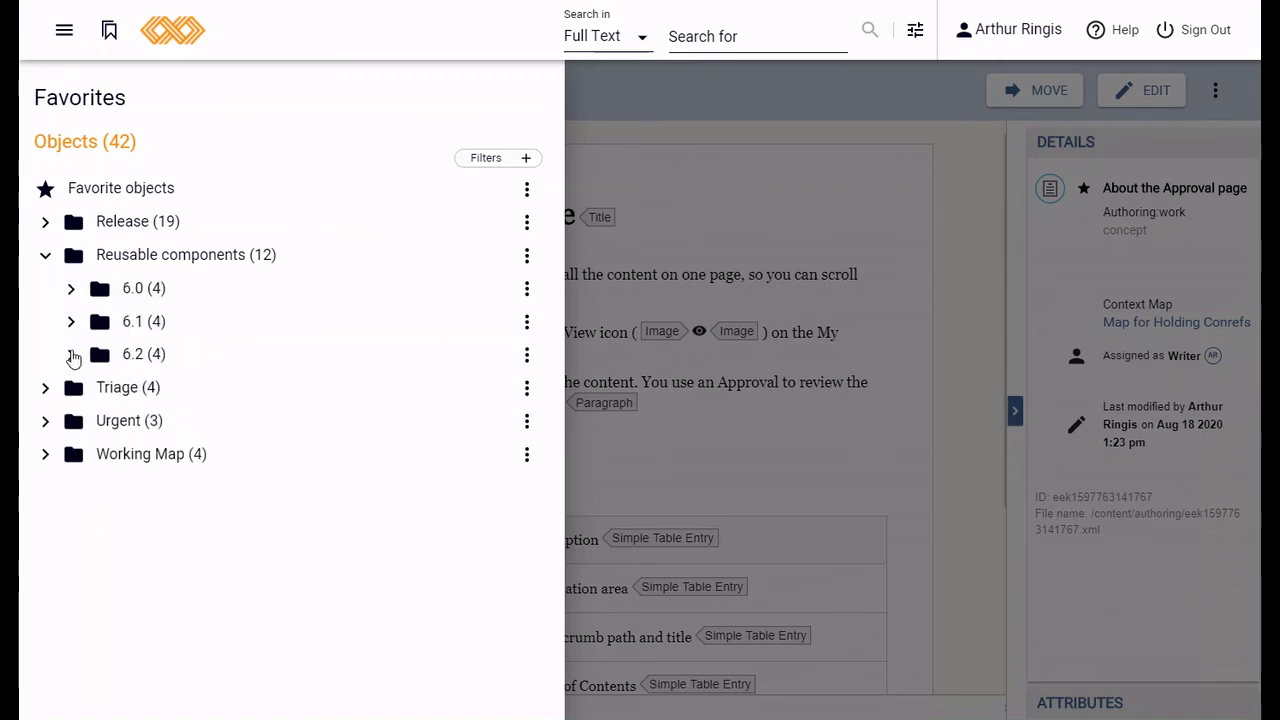
{"action": "left_click", "coordinate": [71, 321]}
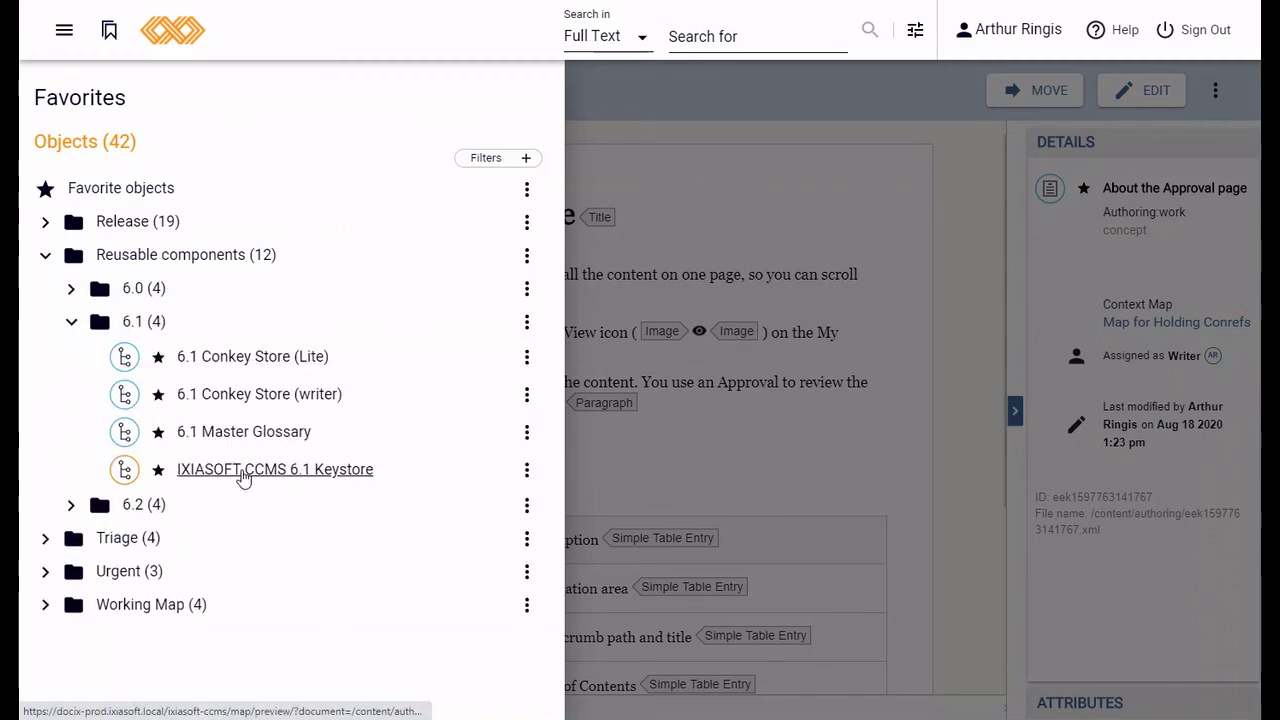
{"action": "left_click", "coordinate": [71, 321]}
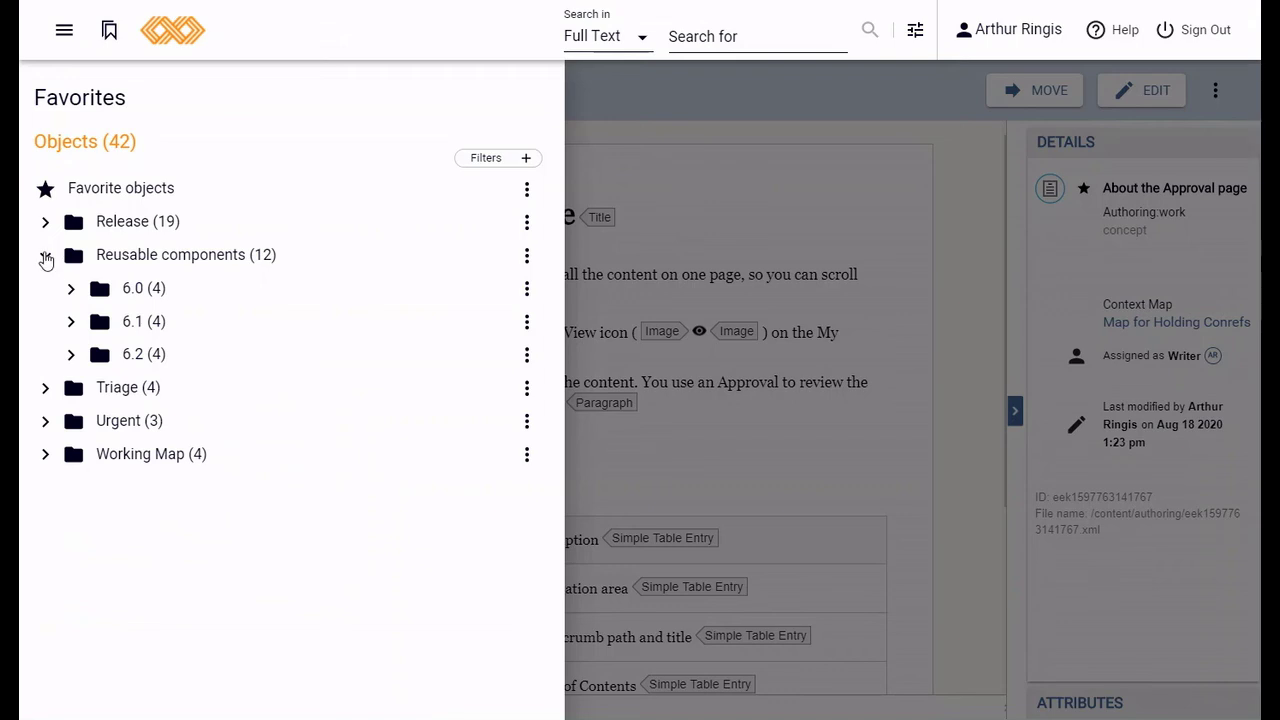
{"action": "left_click", "coordinate": [44, 256]}
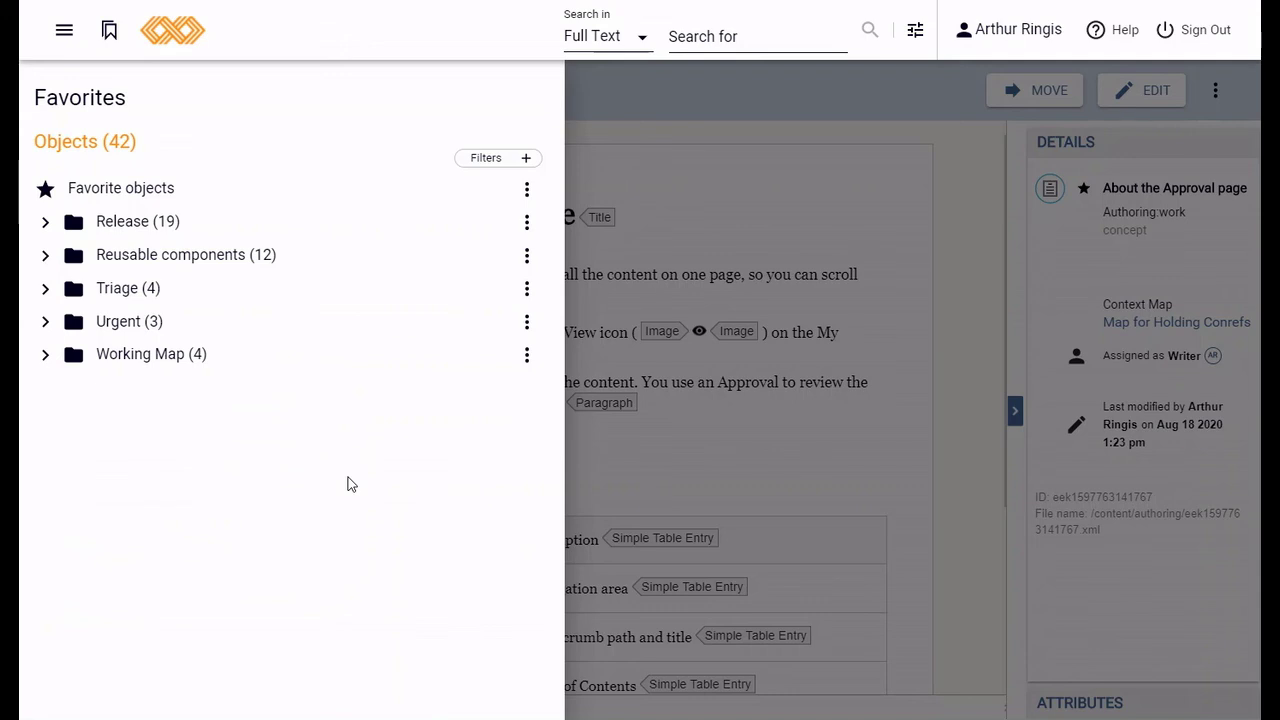
Step: Drag New content 6.2 from Working Map into Urgent and expand Urgent to confirm
{"action": "left_click", "coordinate": [46, 357]}
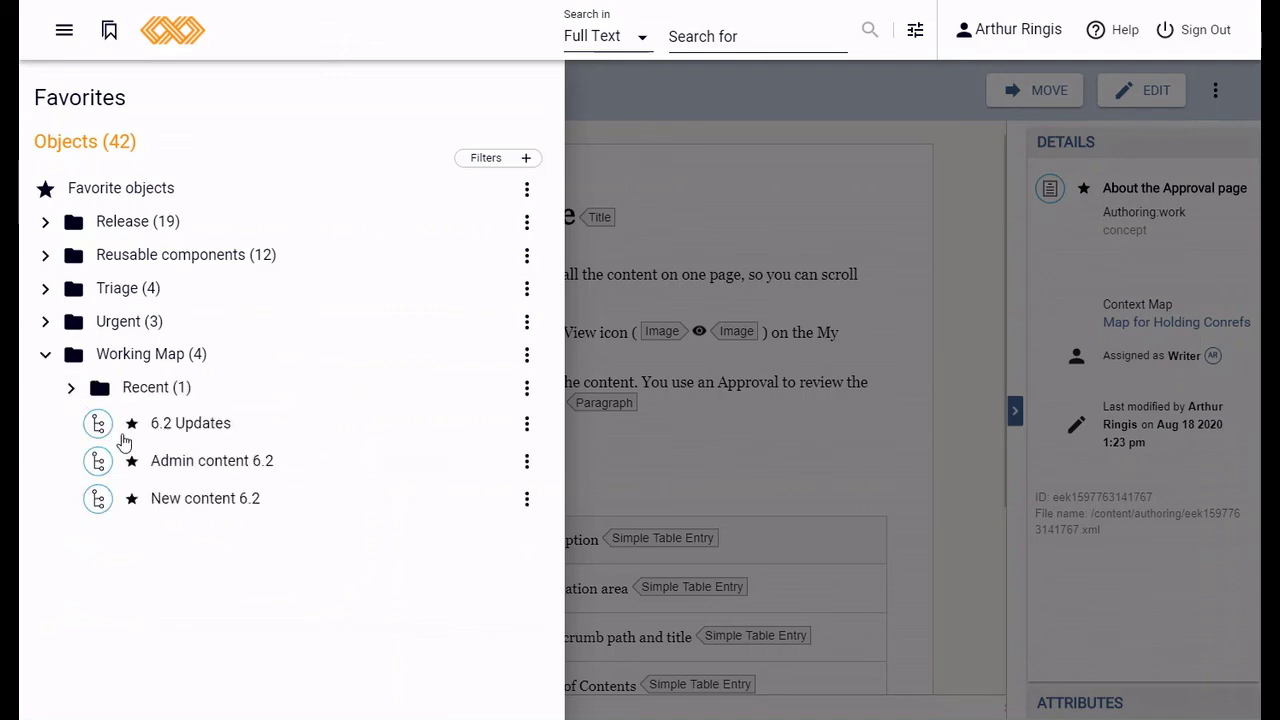
{"action": "left_click_drag", "start_coordinate": [209, 500], "coordinate": [238, 331]}
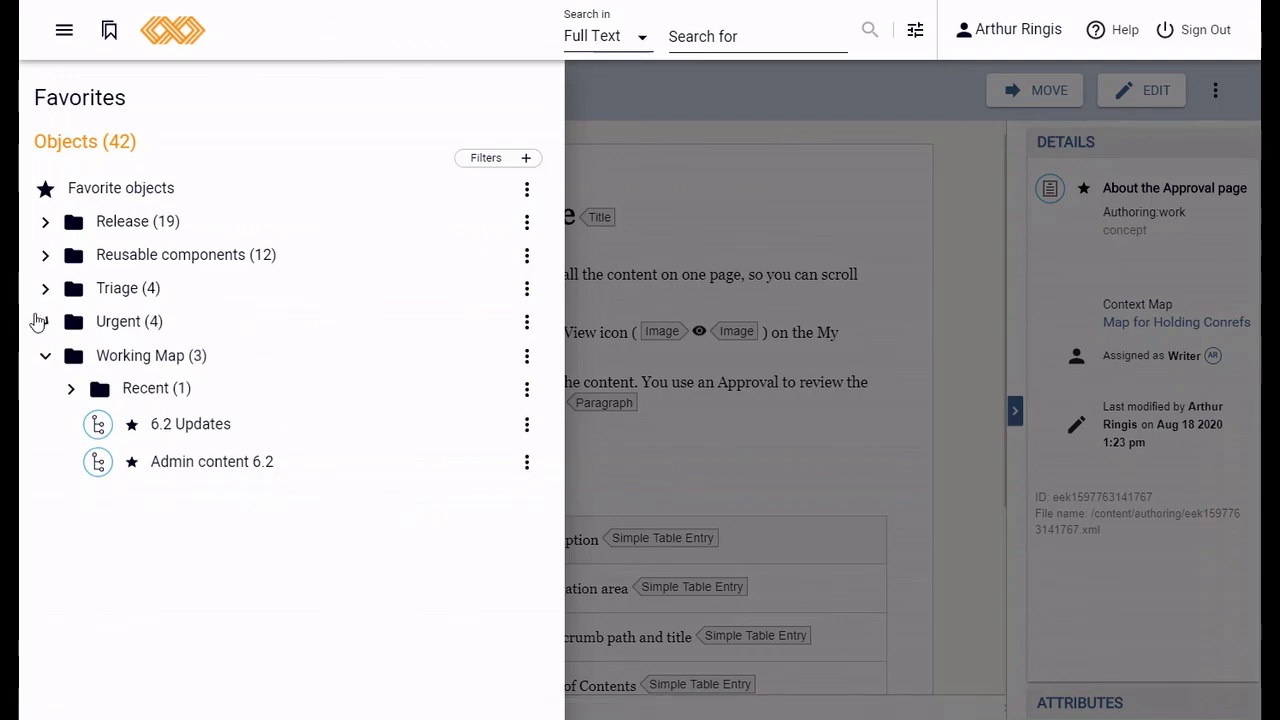
{"action": "left_click", "coordinate": [43, 321]}
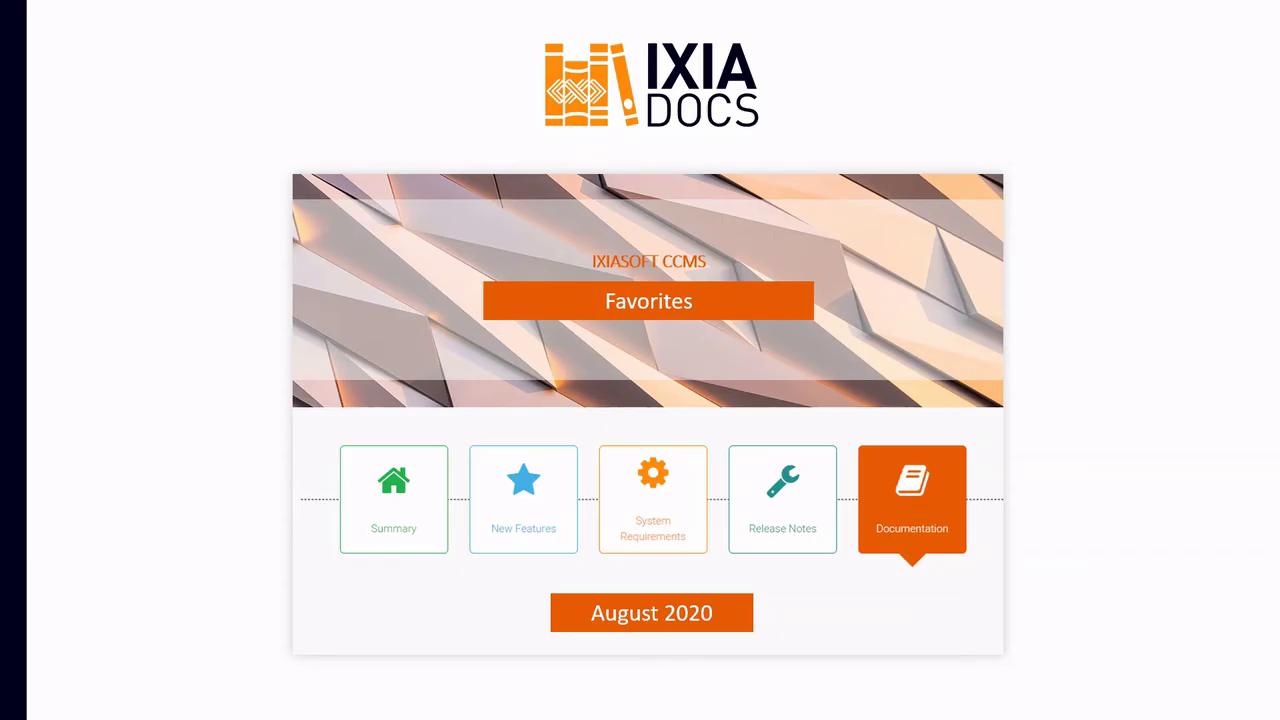